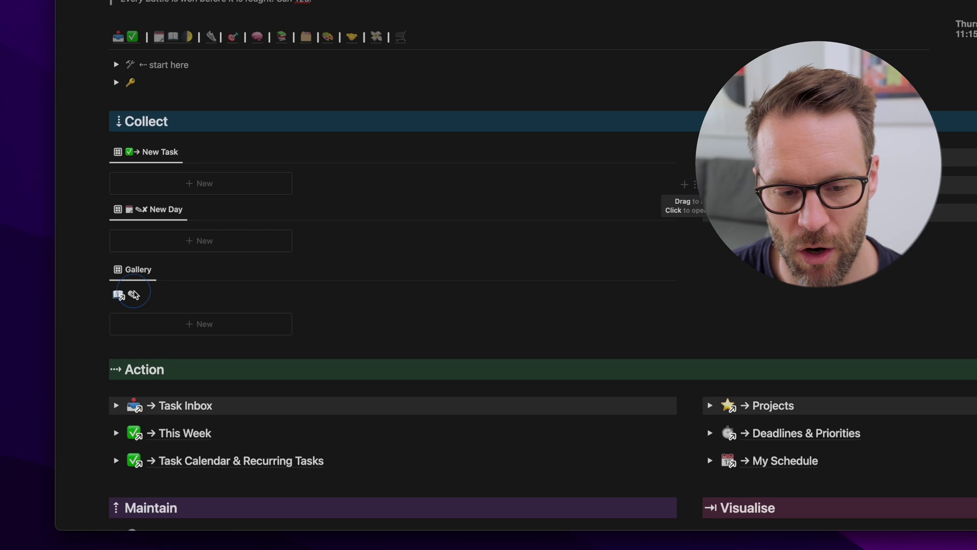
# Hide the database title of the linked gallery in the Collect section.
pyautogui.click(147, 296)
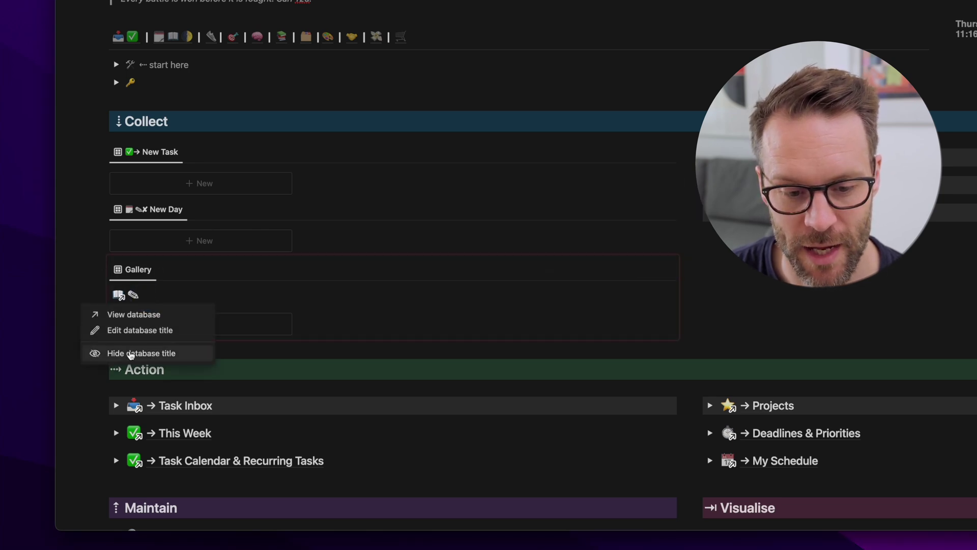
pyautogui.click(130, 353)
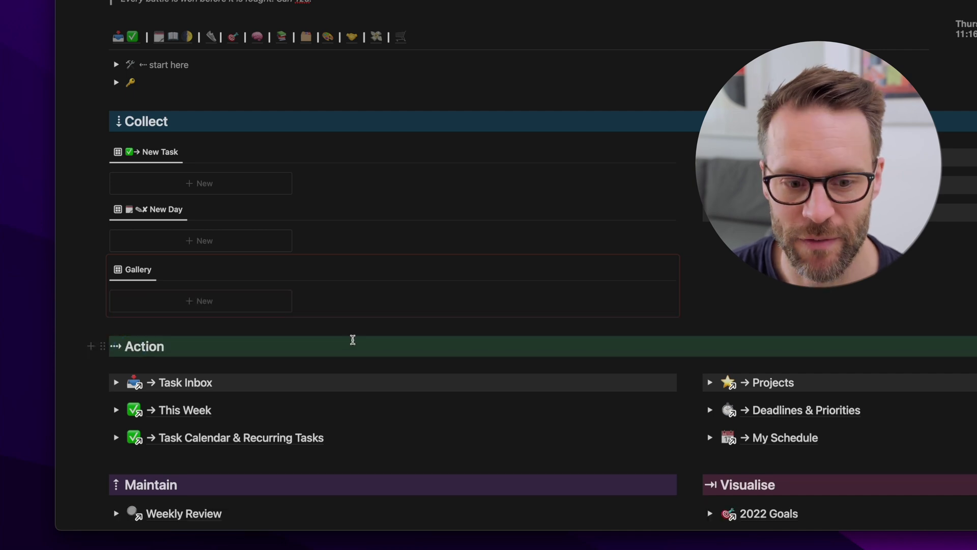
pyautogui.click(137, 276)
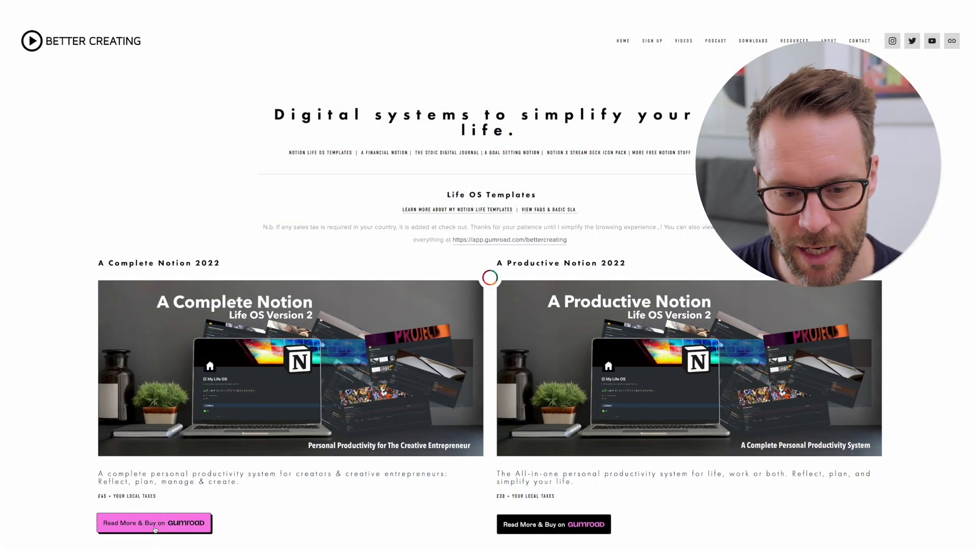
# Open the Gumroad details page for the A Complete Notion 2022 Life OS template.
pyautogui.click(155, 529)
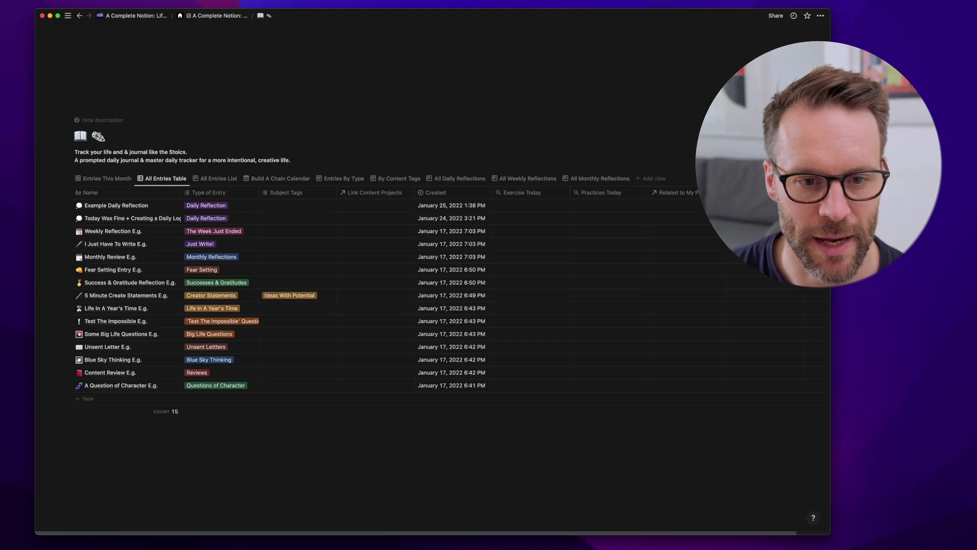
# Title the database 'Journal' and hide its title on the Life OS dashboard.
pyautogui.write('Journal')
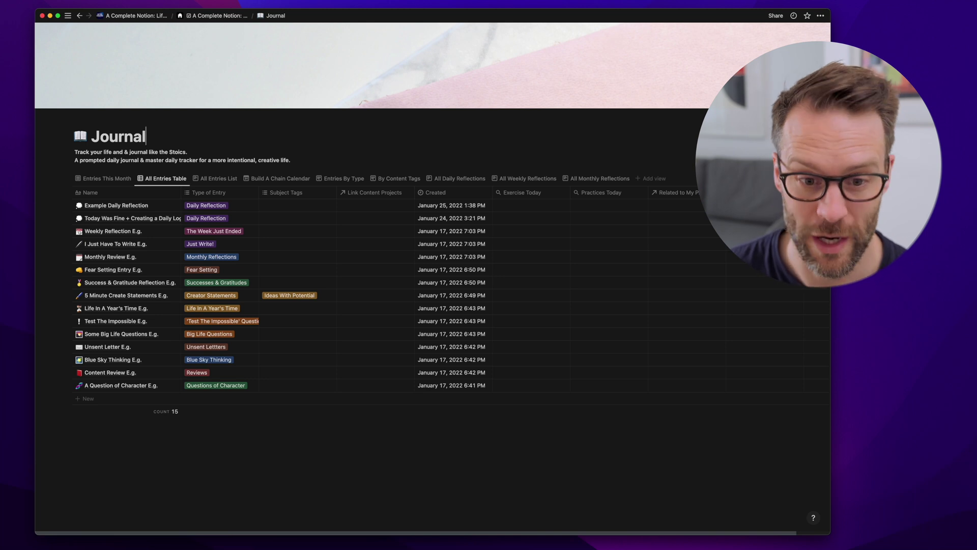
pyautogui.click(79, 16)
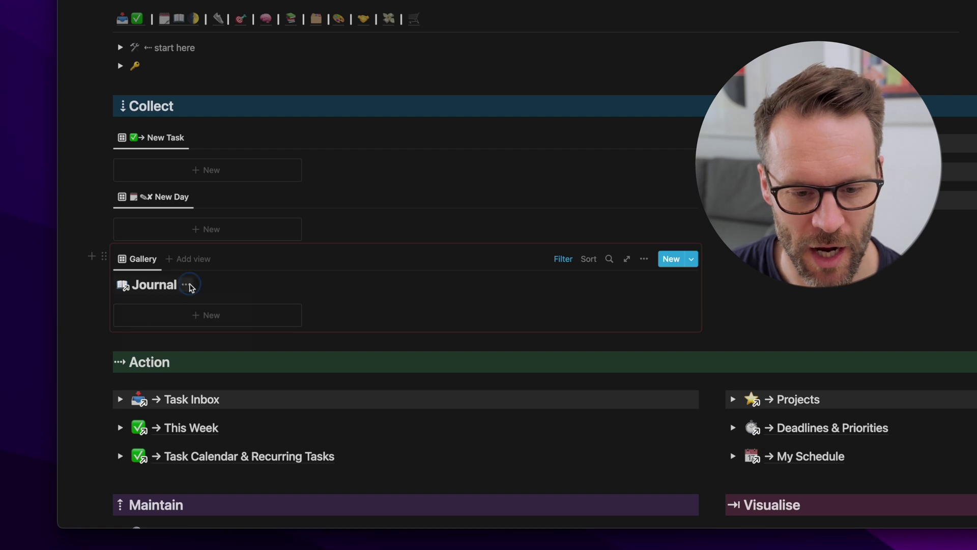
pyautogui.click(188, 286)
pyautogui.click(184, 346)
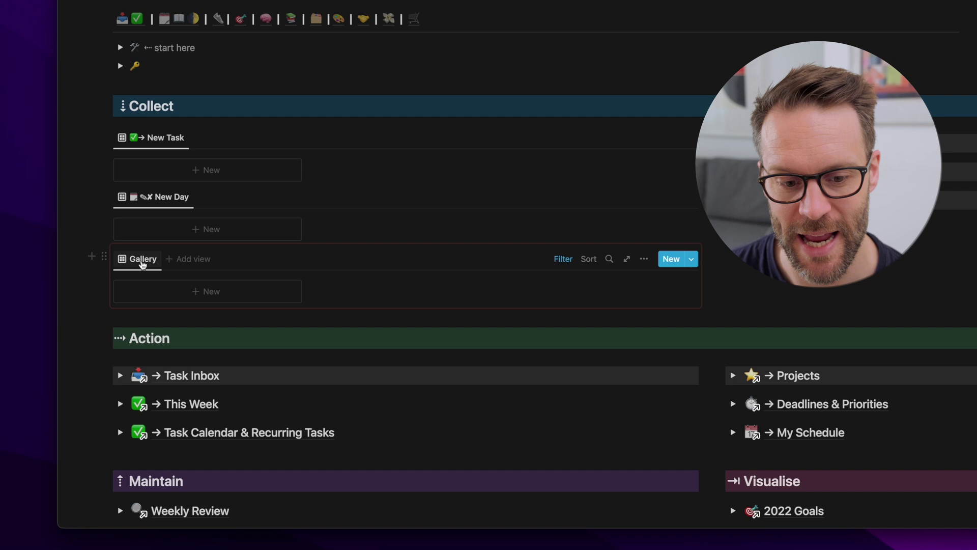
# Rename the Gallery view to '✎ New Journal Entry' with a pencil emoji.
pyautogui.click(142, 261)
pyautogui.click(153, 299)
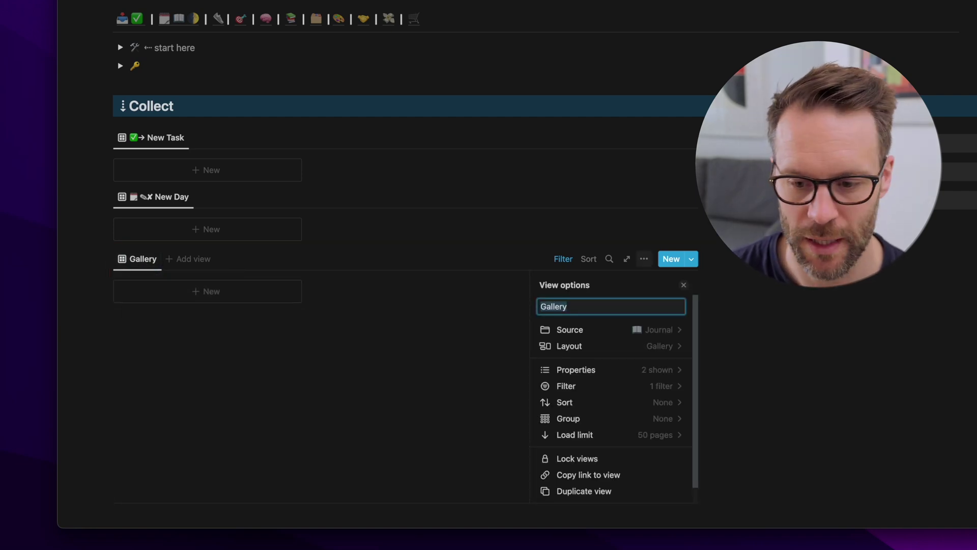
pyautogui.press('ctrl+super+space')
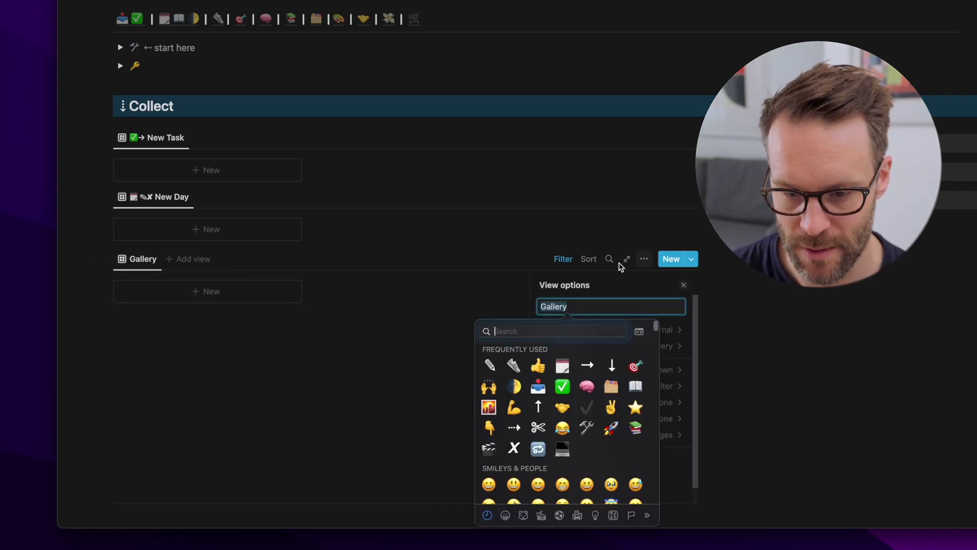
pyautogui.click(490, 366)
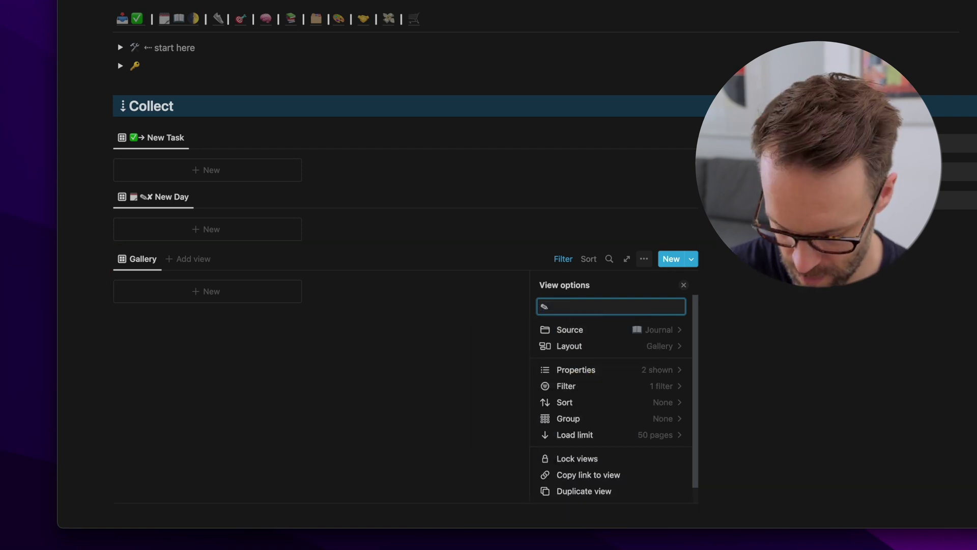
pyautogui.write('New Journal Entry')
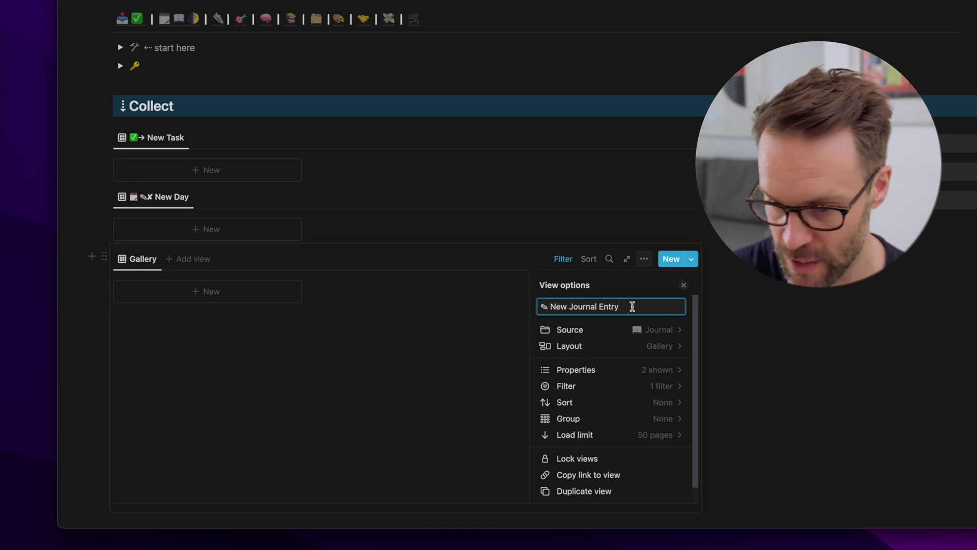
pyautogui.press('Escape')
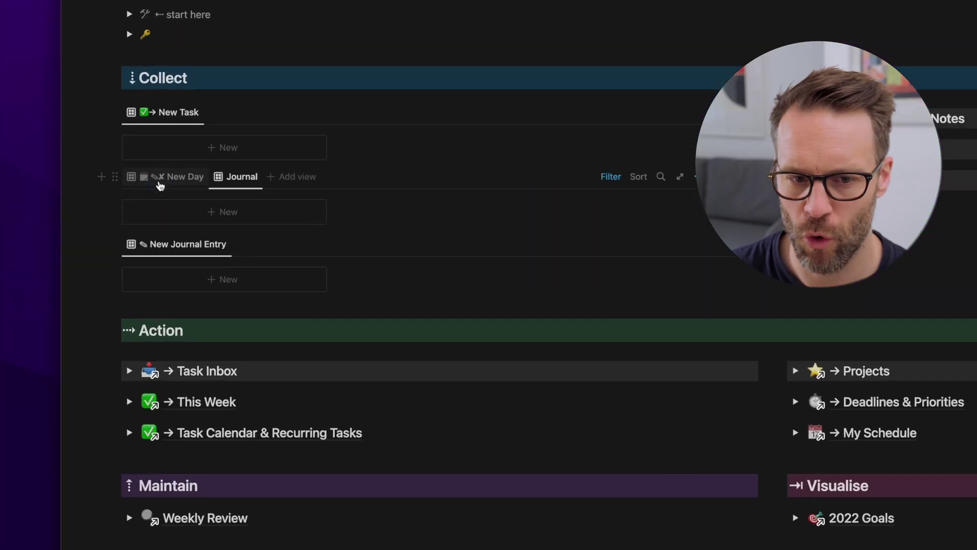
# Toggle between the New Day and Journal views, ending on New Day.
pyautogui.click(159, 184)
pyautogui.click(230, 183)
pyautogui.click(160, 183)
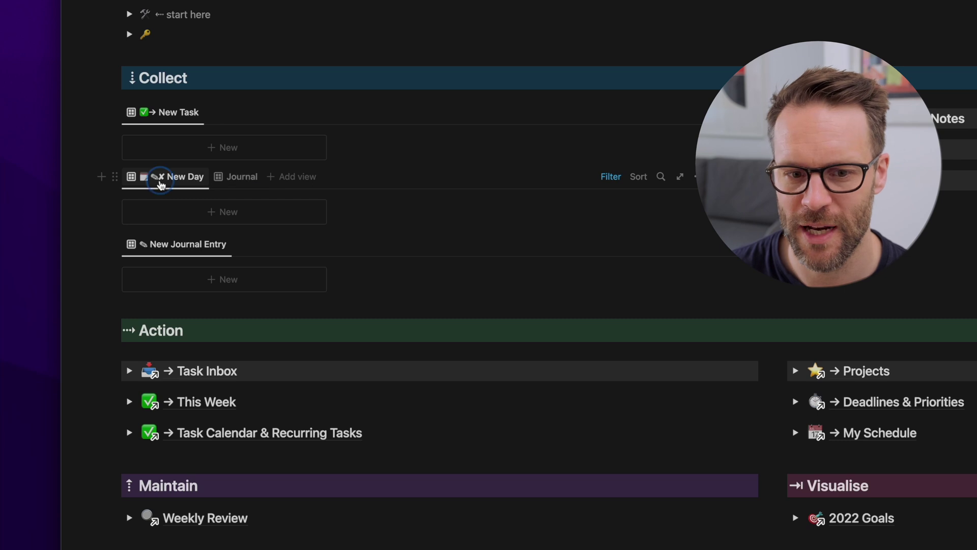
pyautogui.click(227, 182)
pyautogui.click(179, 183)
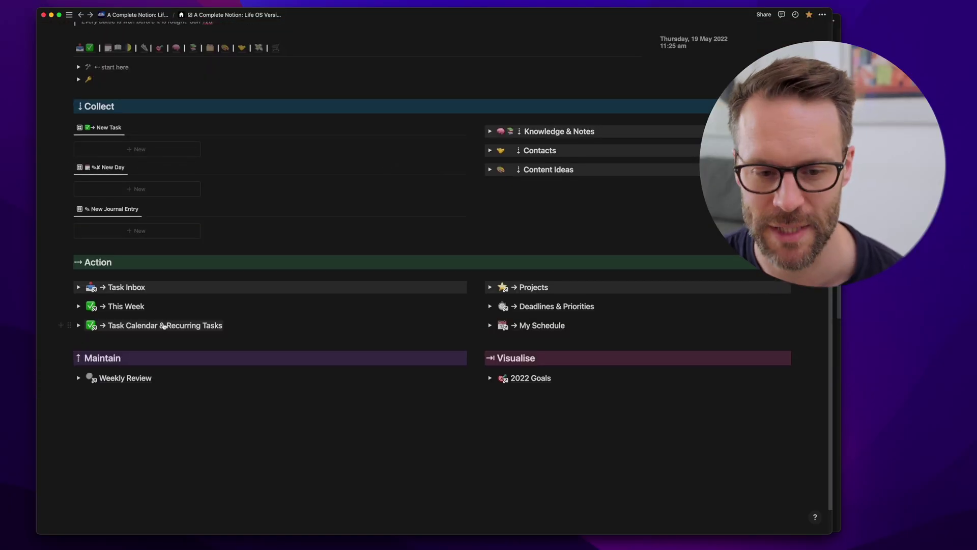
pyautogui.scroll(1, 164, 325)
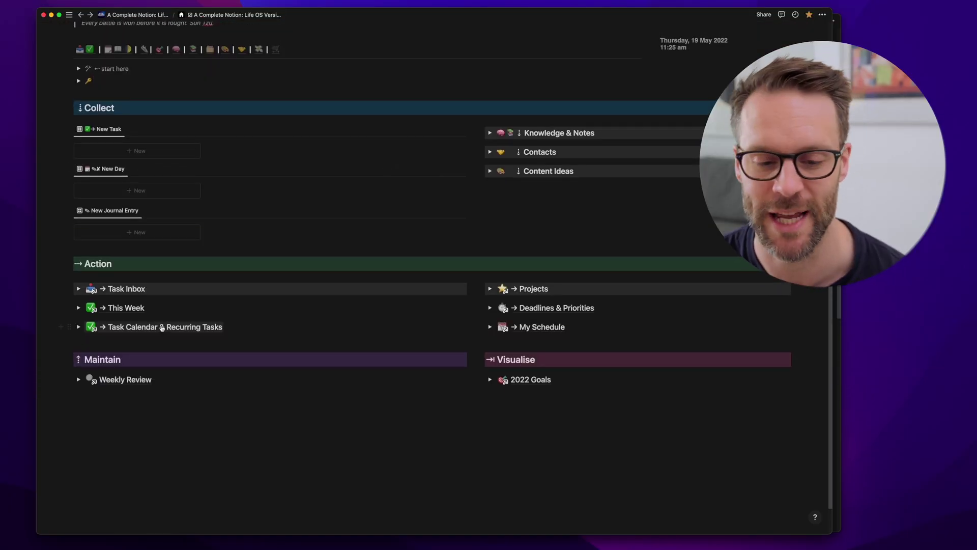
# Expand This Week and Projects, try the Weekly Board View, and inspect the My Projects filter.
pyautogui.click(78, 309)
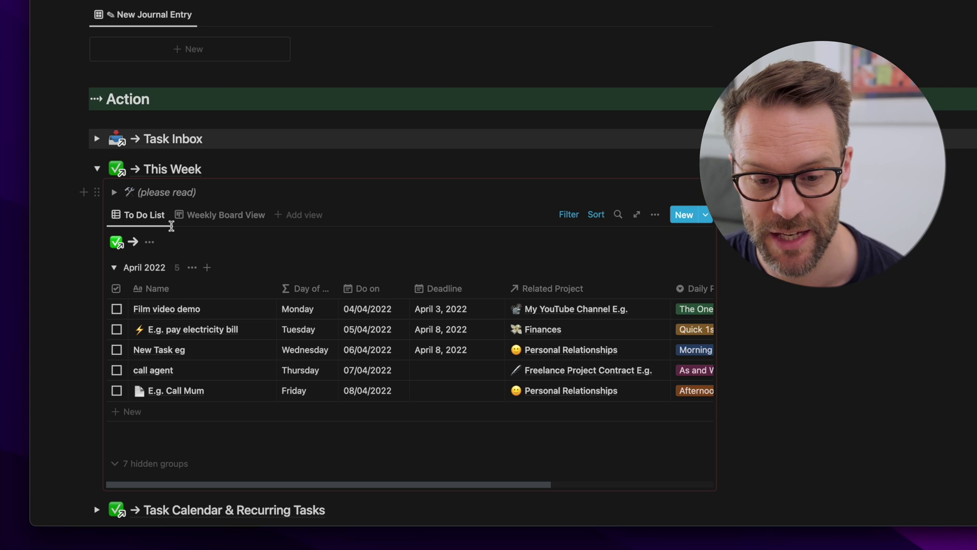
pyautogui.click(218, 215)
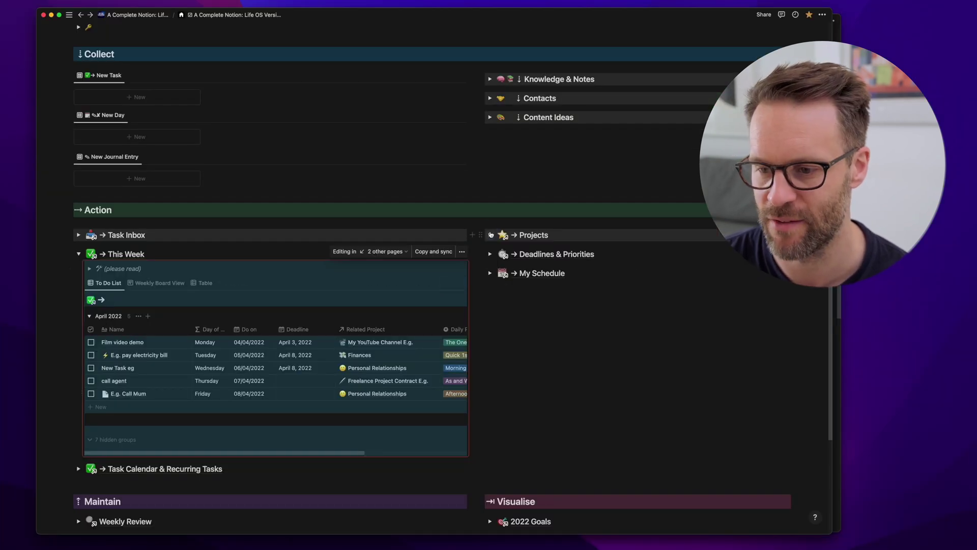
pyautogui.click(490, 235)
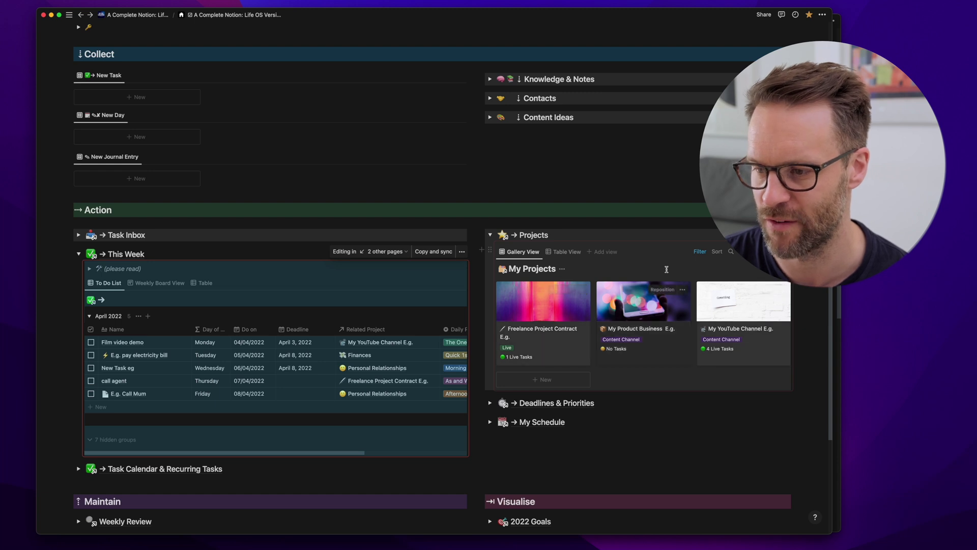
pyautogui.click(700, 251)
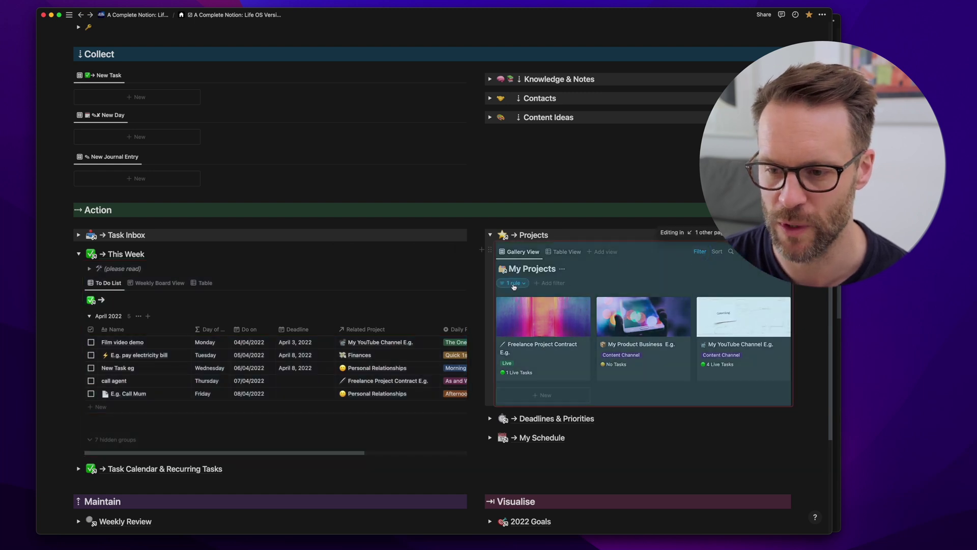
pyautogui.click(514, 283)
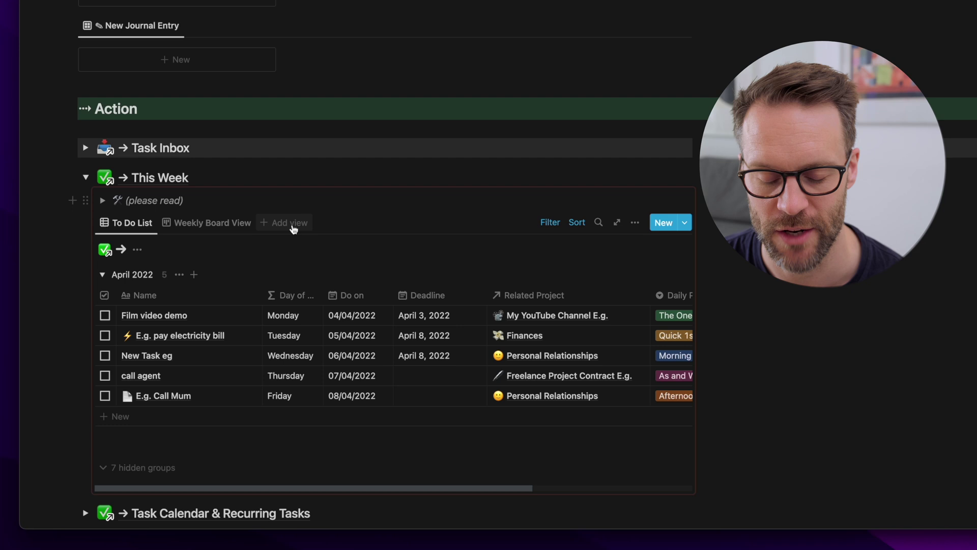
# Add a new view to This Week showing the My Projects database as a gallery.
pyautogui.click(289, 223)
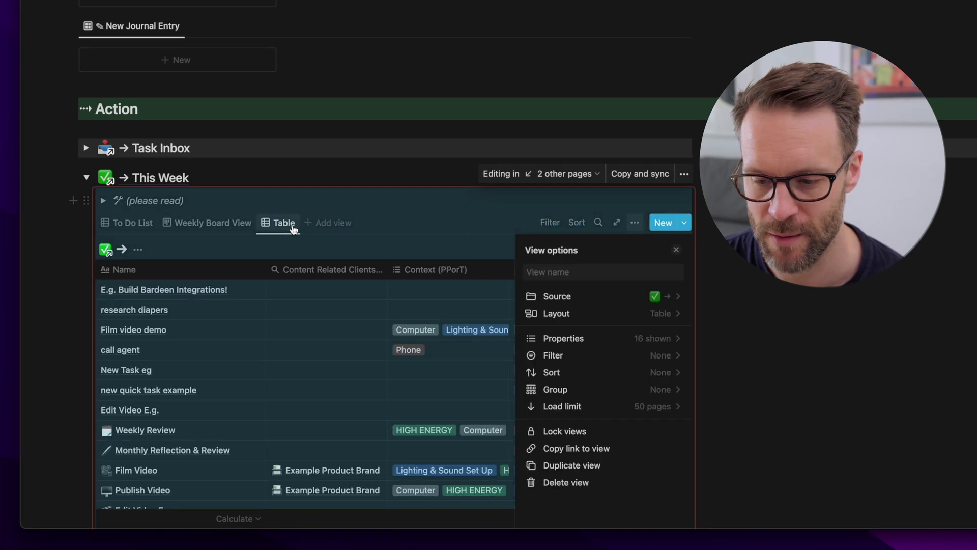
pyautogui.click(631, 296)
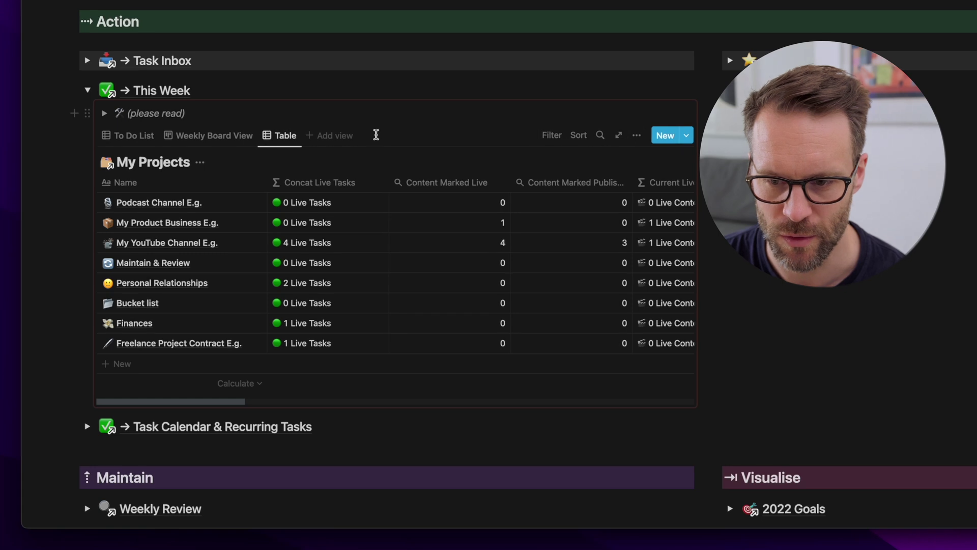
pyautogui.click(636, 136)
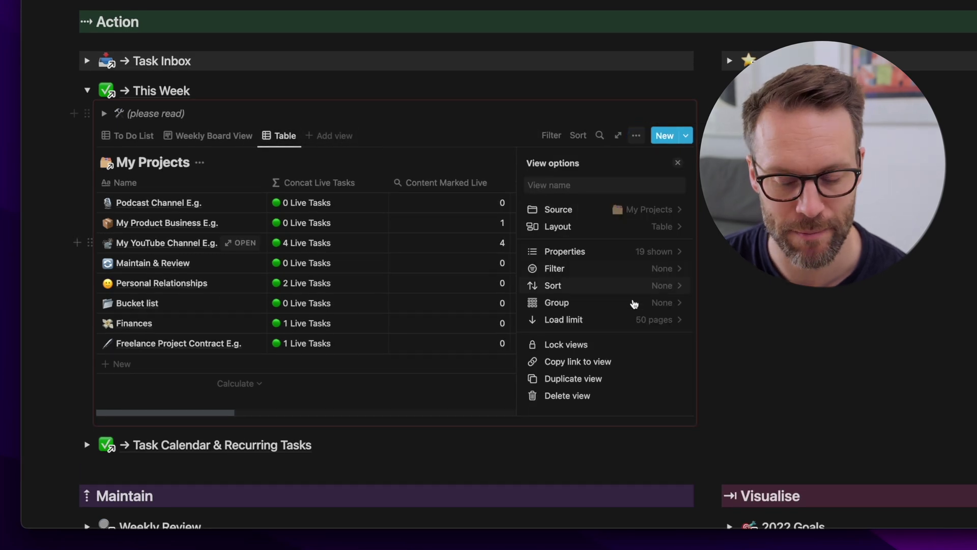
pyautogui.click(623, 233)
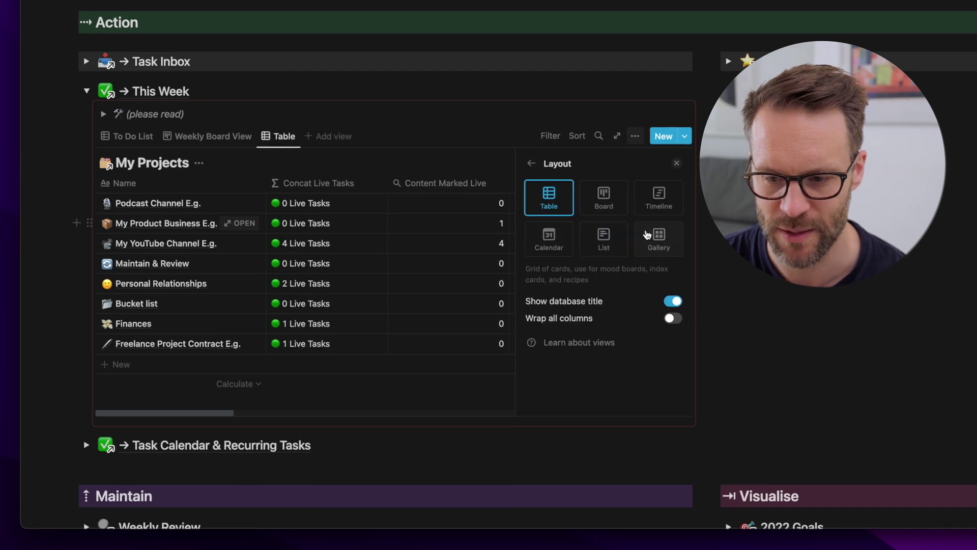
pyautogui.click(656, 246)
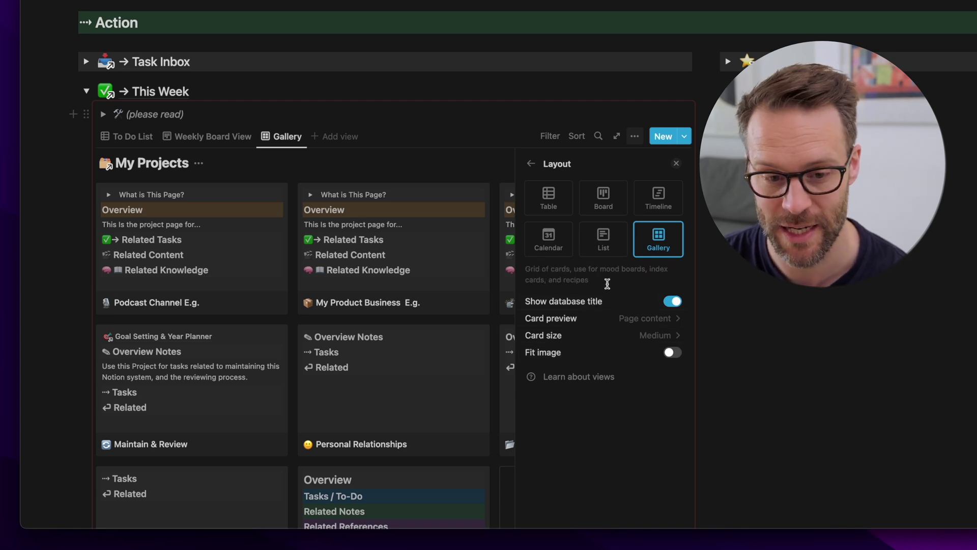
# Hide the gallery's database title and show page covers on small cards.
pyautogui.click(671, 304)
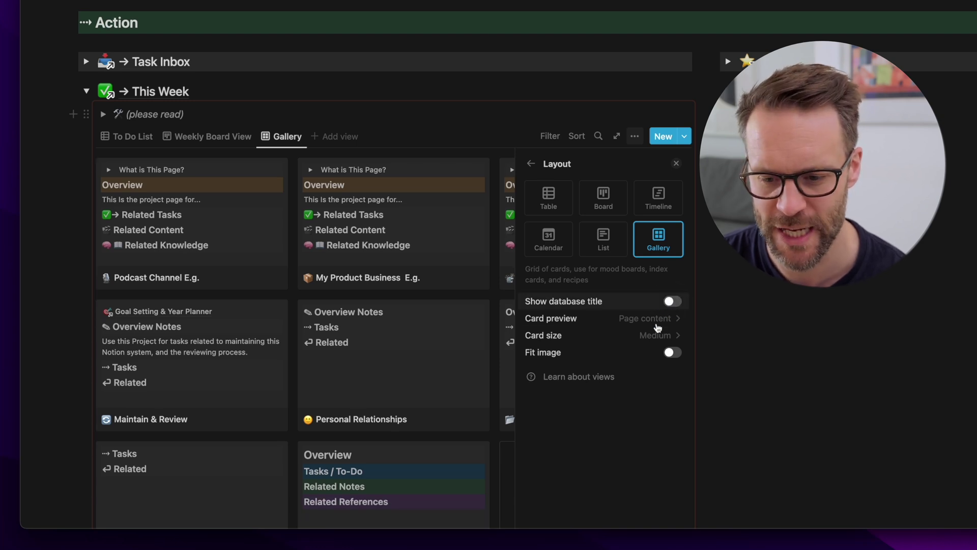
pyautogui.click(640, 320)
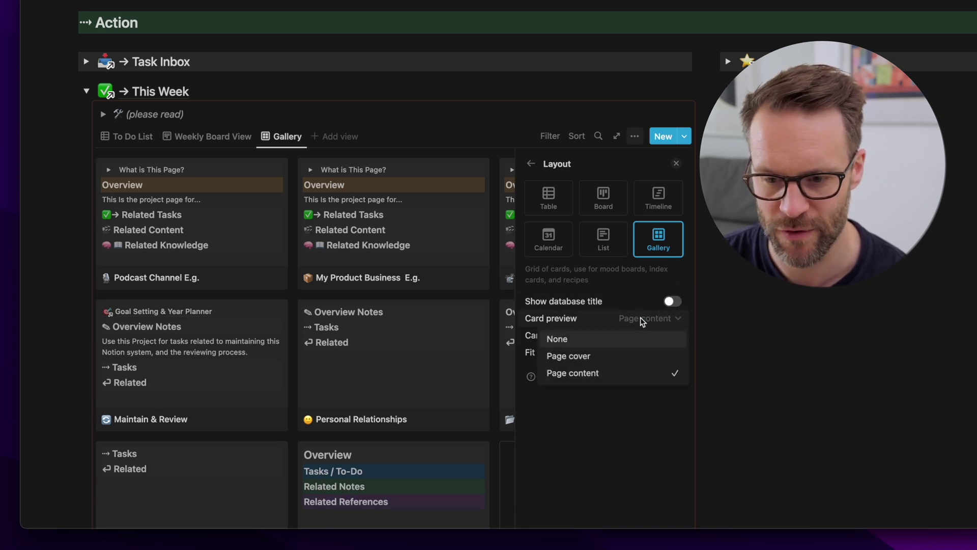
pyautogui.click(577, 359)
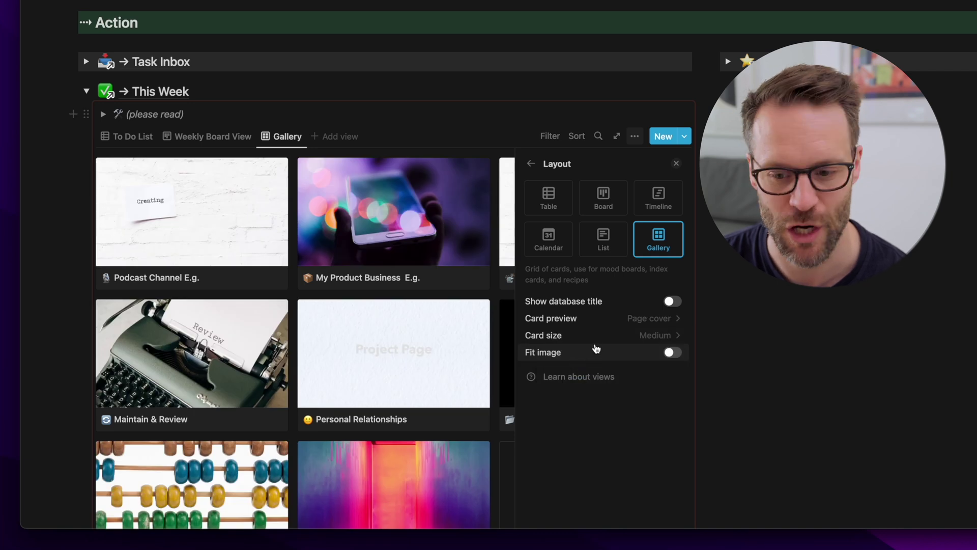
pyautogui.click(648, 336)
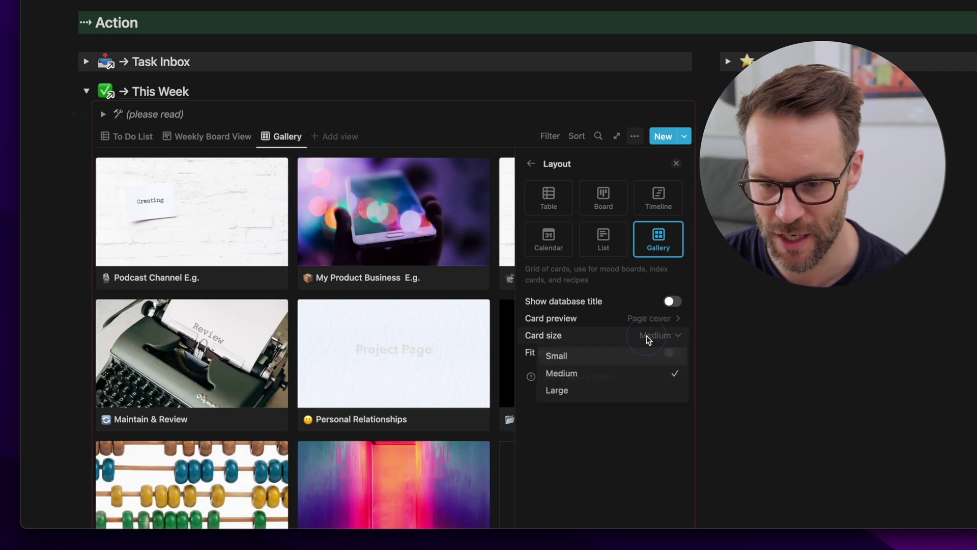
pyautogui.click(577, 357)
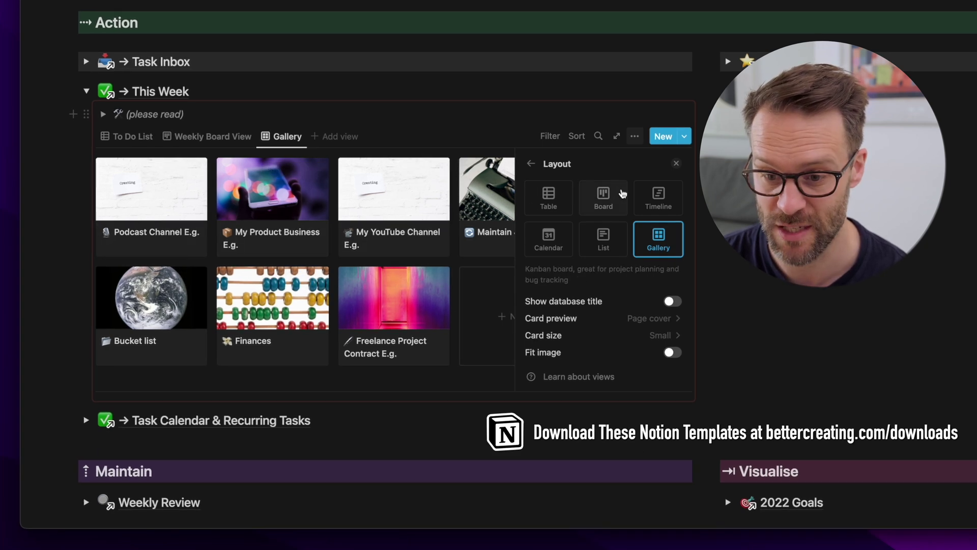
# Show the Current Live Tasks and Next Review properties on the My Projects gallery cards.
pyautogui.click(532, 164)
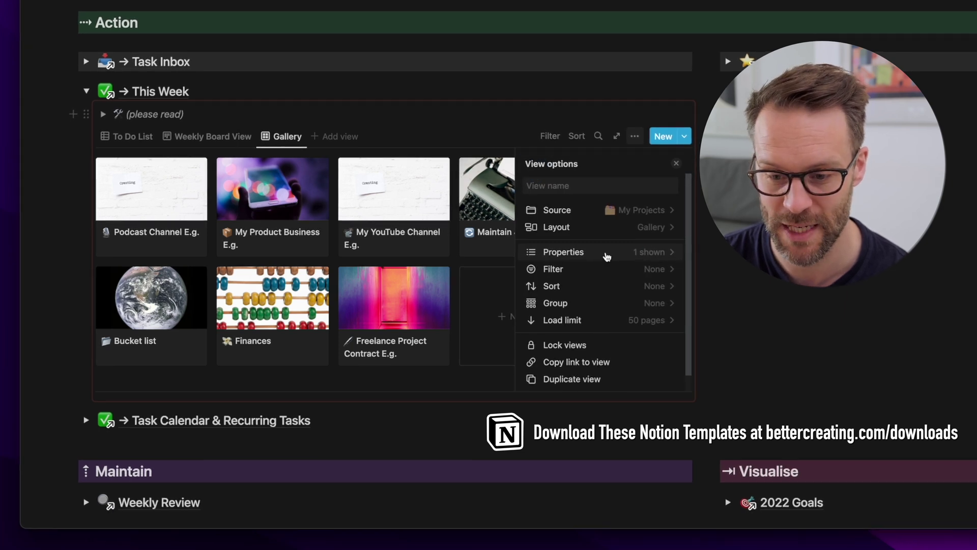
pyautogui.click(604, 255)
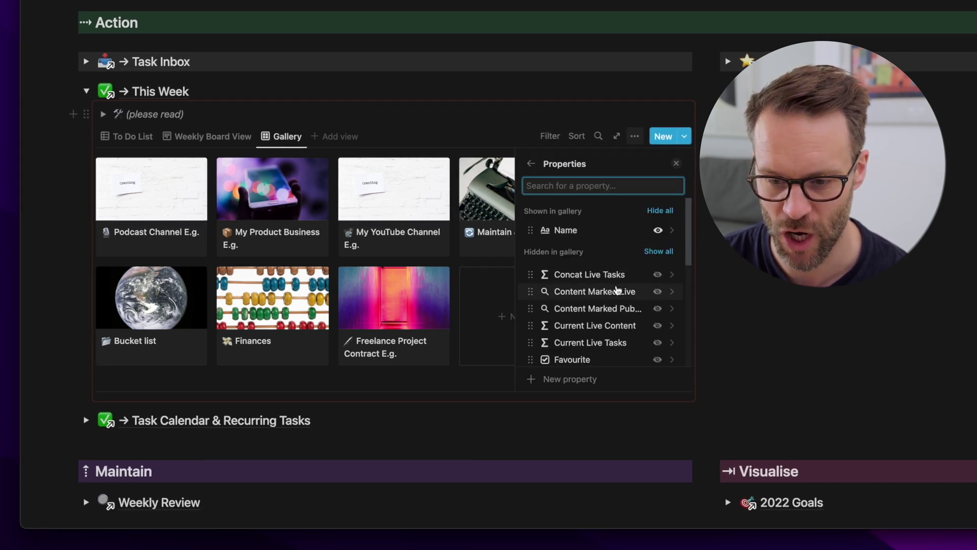
pyautogui.scroll(-1, 620, 287)
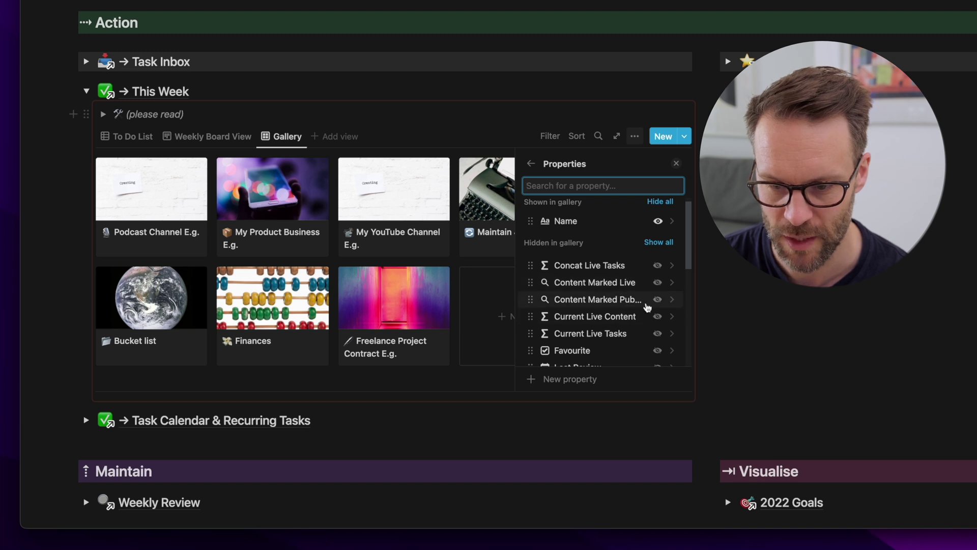
pyautogui.scroll(-1, 651, 310)
pyautogui.click(658, 325)
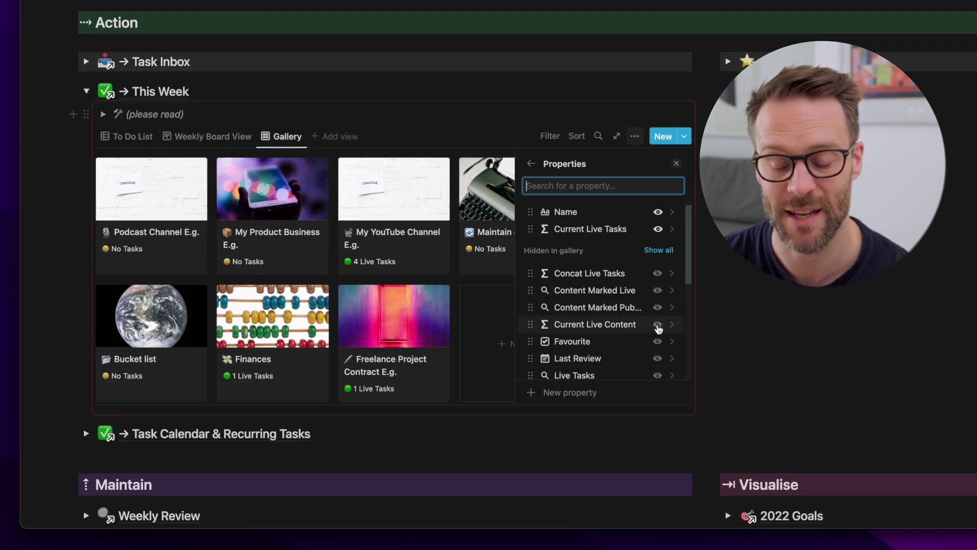
pyautogui.scroll(-3, 659, 320)
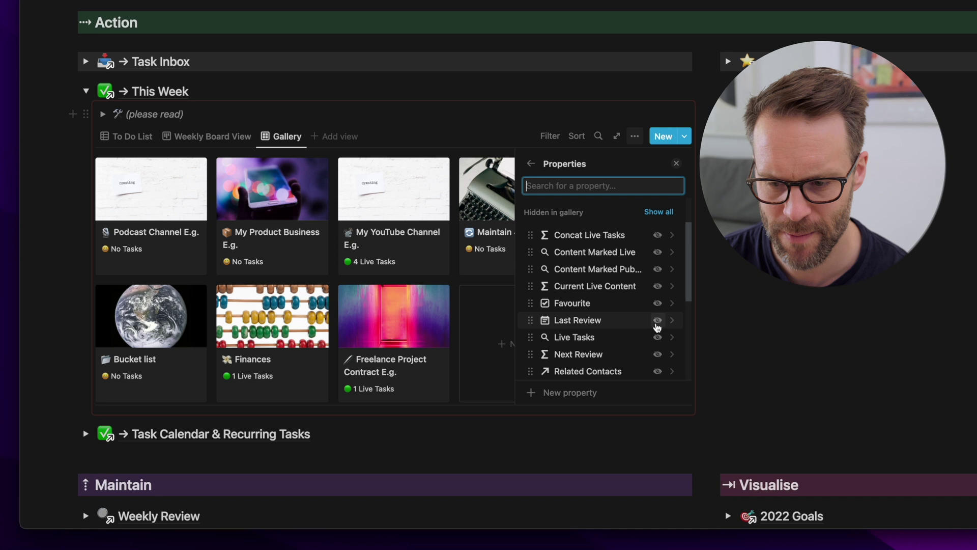
pyautogui.click(657, 354)
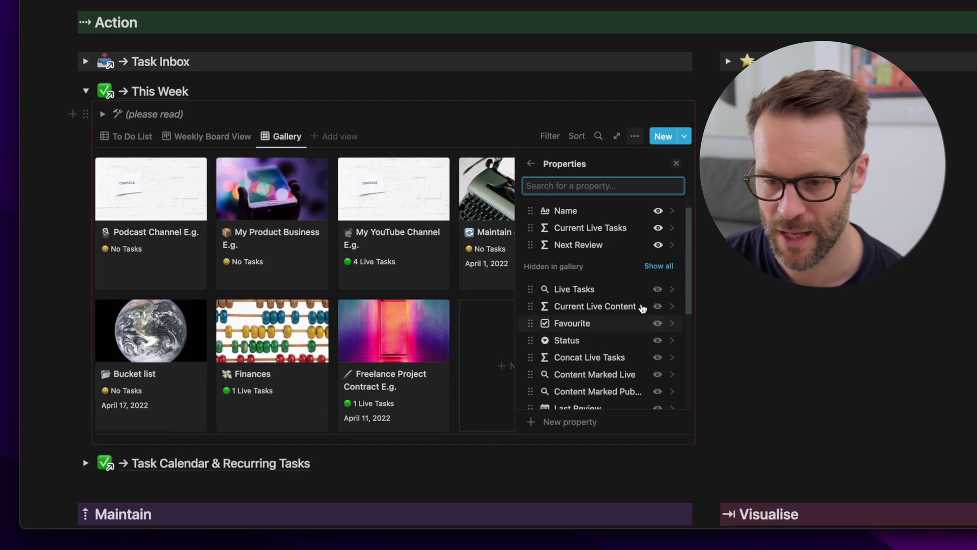
# Add an advanced filter rule 'Favourite is checked' to the project gallery.
pyautogui.click(551, 136)
pyautogui.click(635, 135)
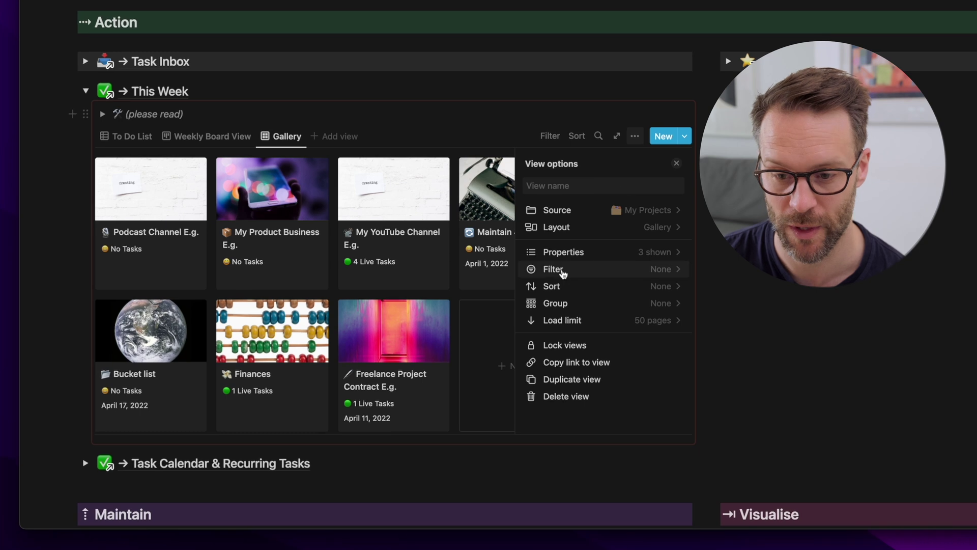
pyautogui.click(563, 270)
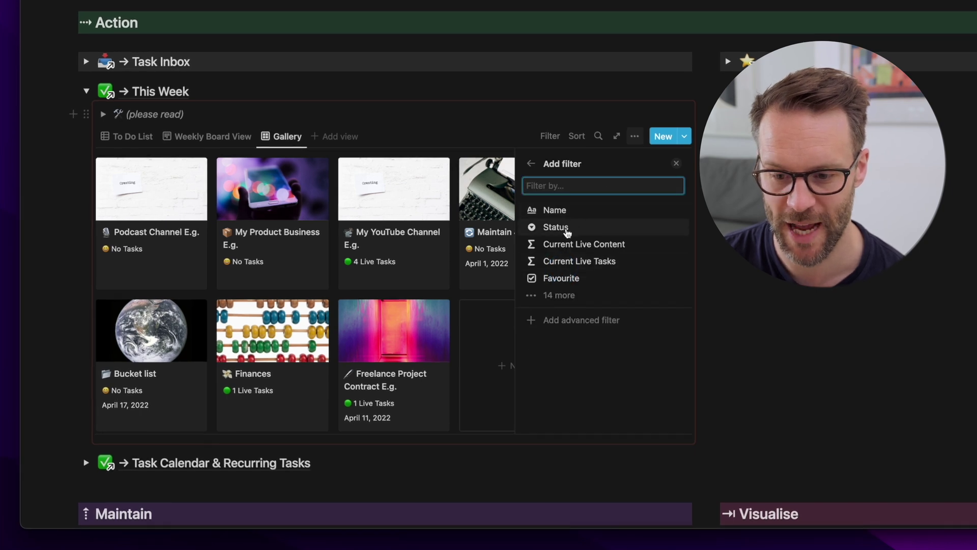
pyautogui.click(581, 320)
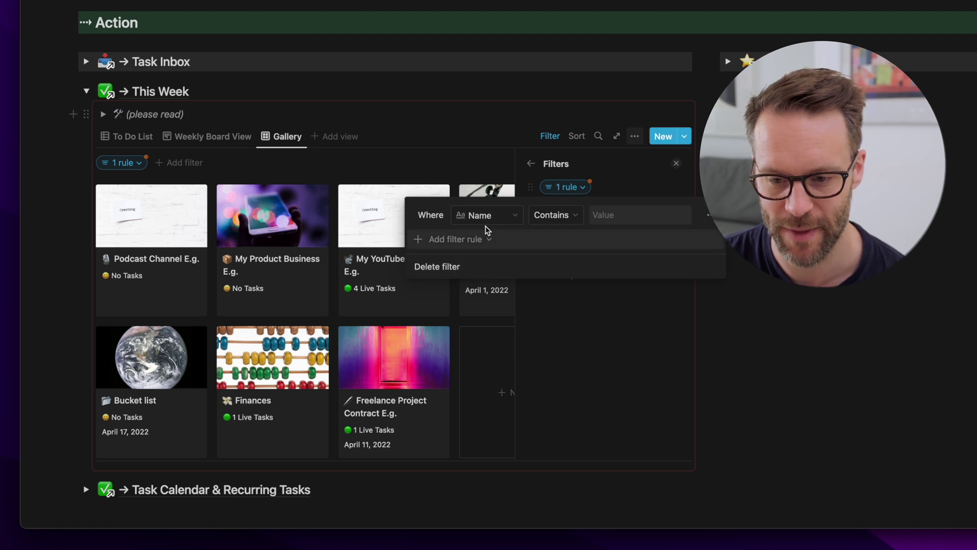
pyautogui.click(520, 217)
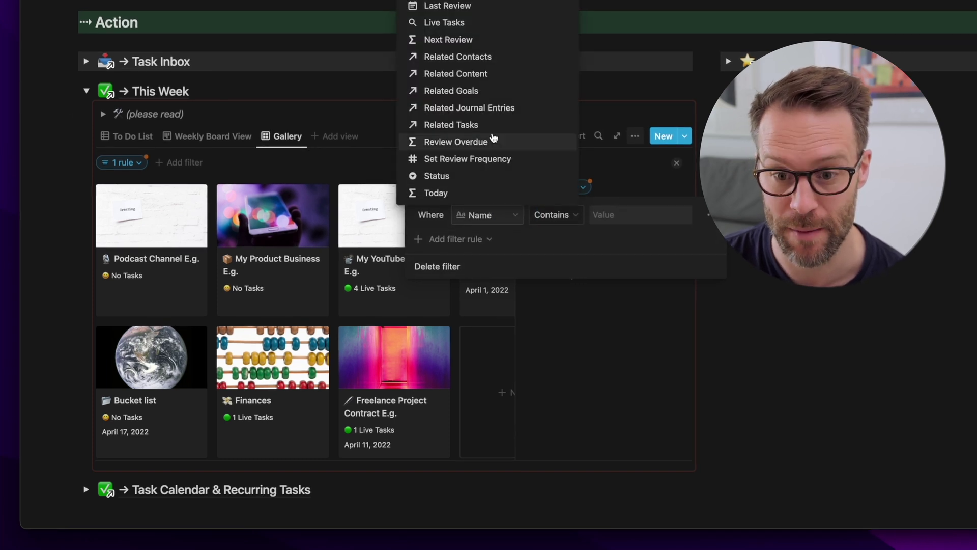
pyautogui.click(443, 2)
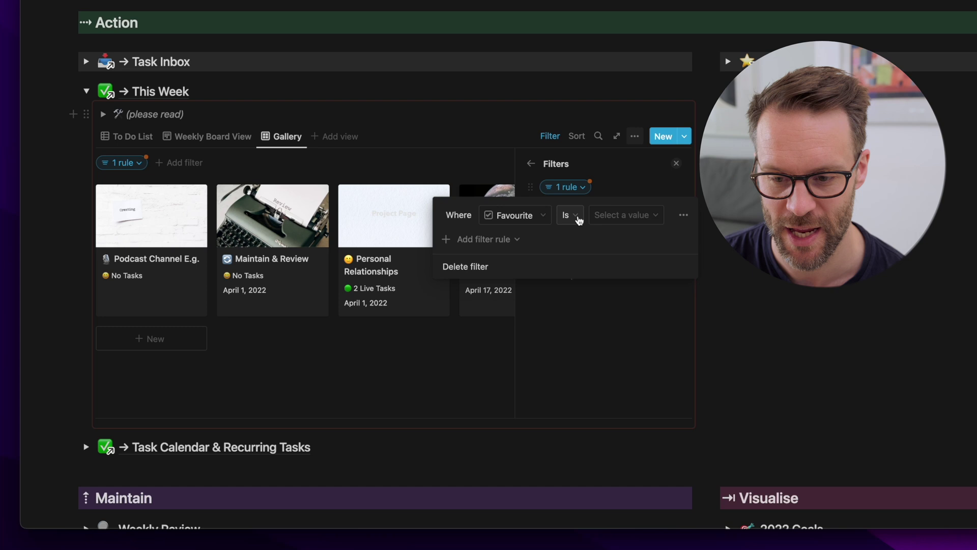
pyautogui.click(615, 216)
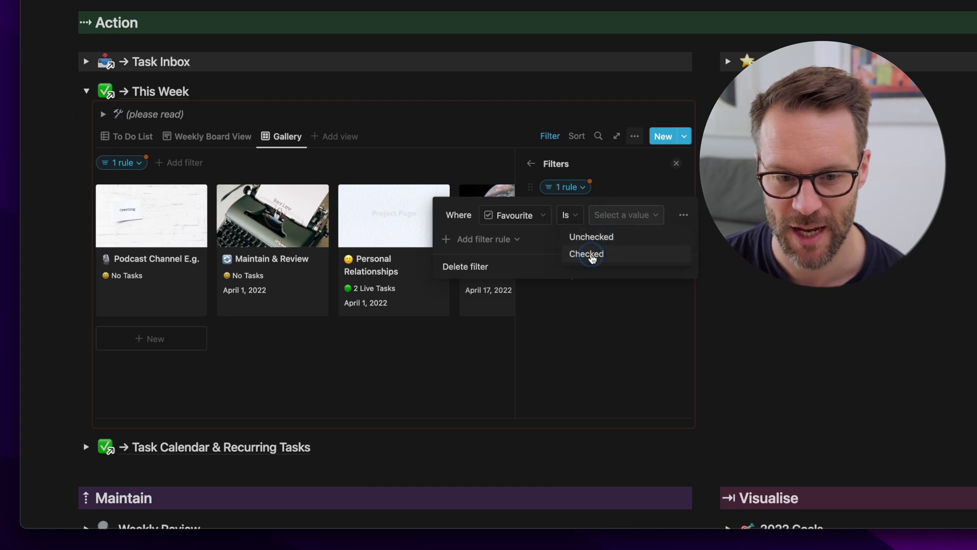
pyautogui.click(593, 254)
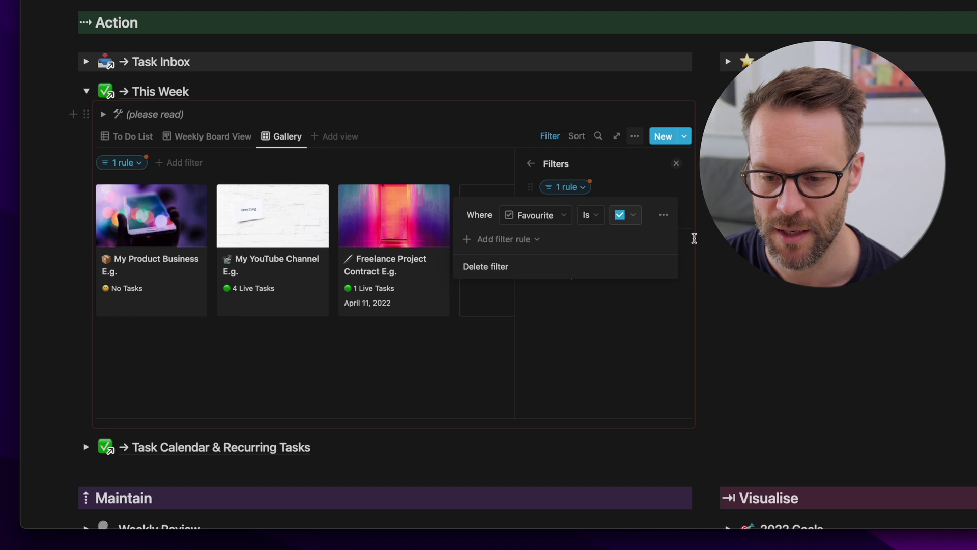
pyautogui.click(694, 238)
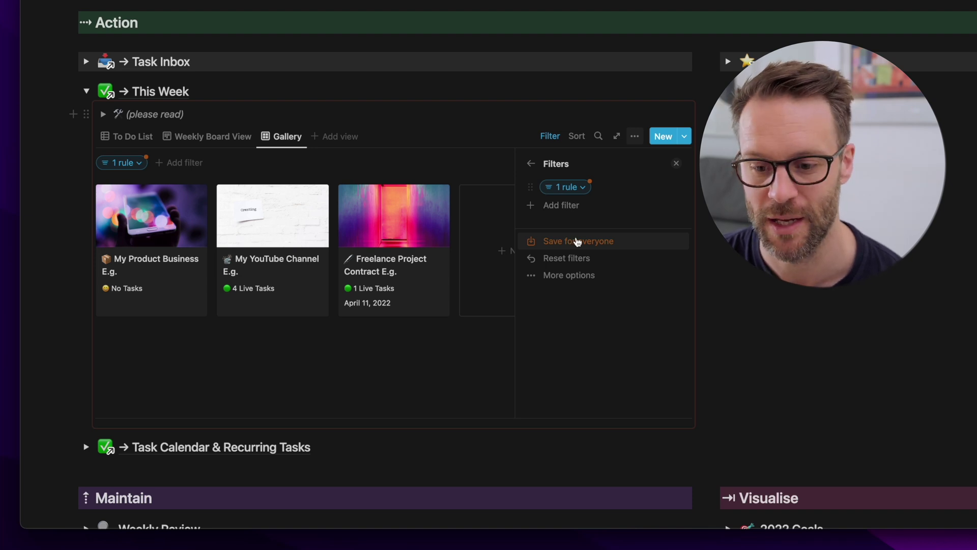
# Save the filter for everyone and rename the view '🗂 Favourited Projects' with a folder emoji.
pyautogui.click(577, 241)
pyautogui.click(285, 138)
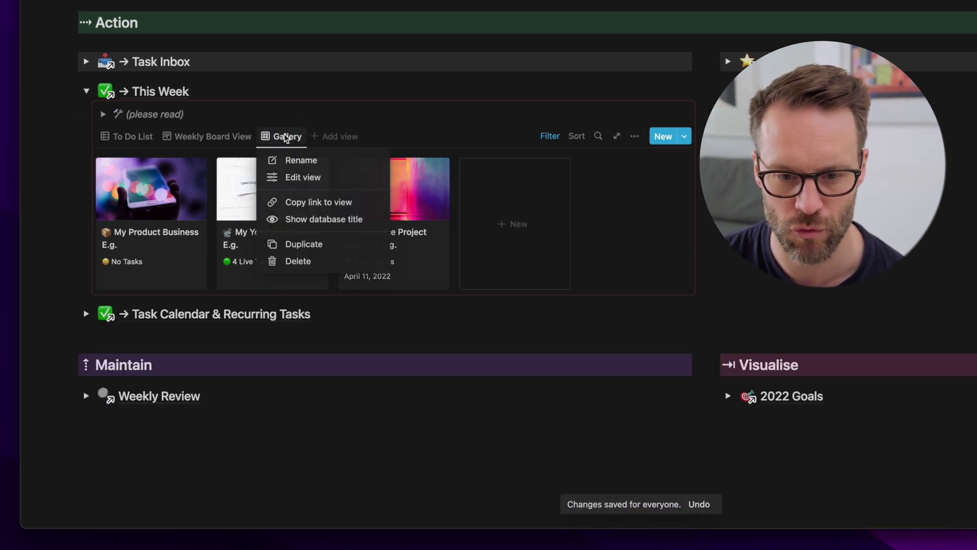
pyautogui.click(298, 160)
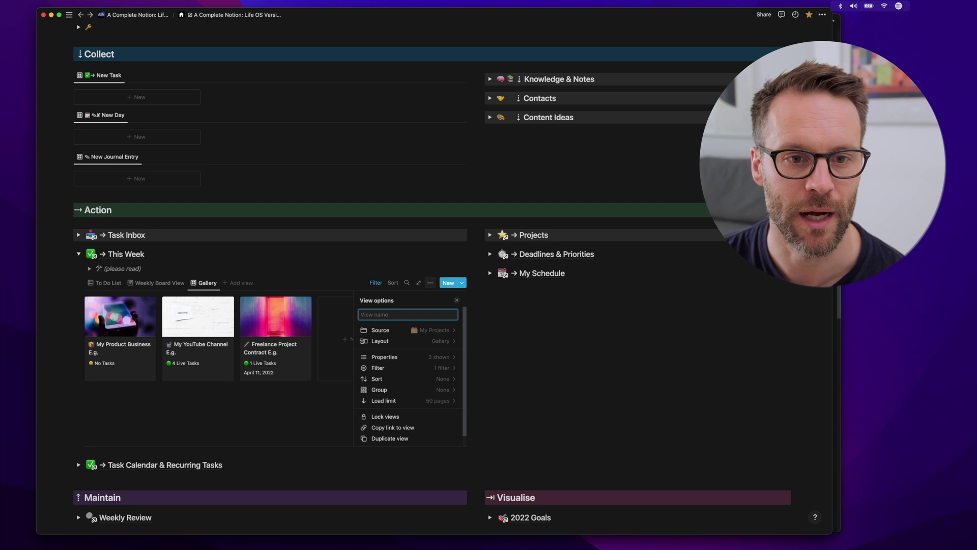
pyautogui.click(64, 1)
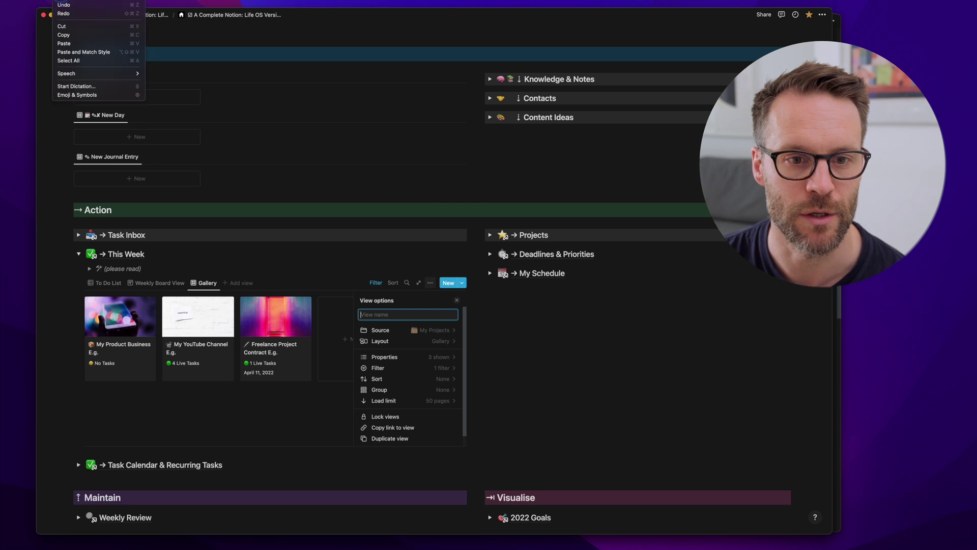
pyautogui.click(95, 95)
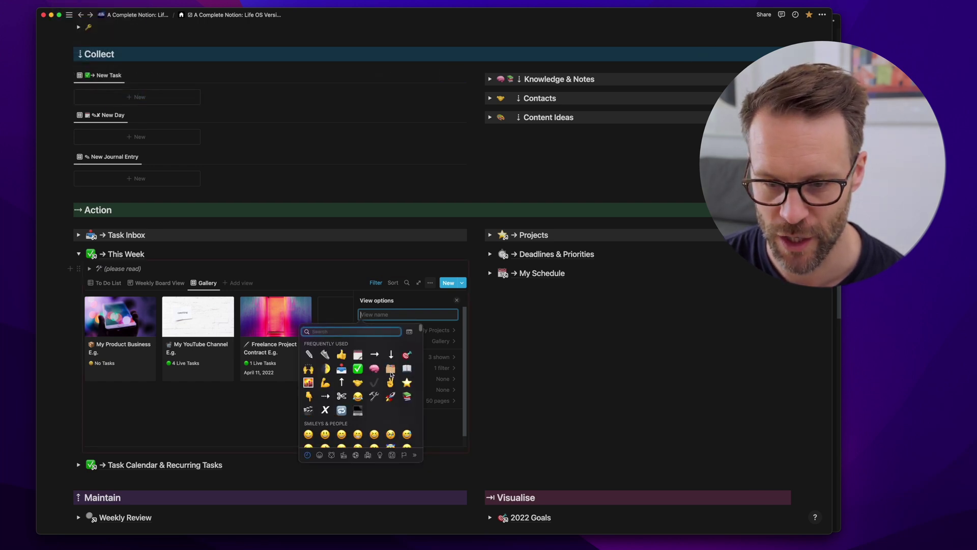
pyautogui.click(390, 372)
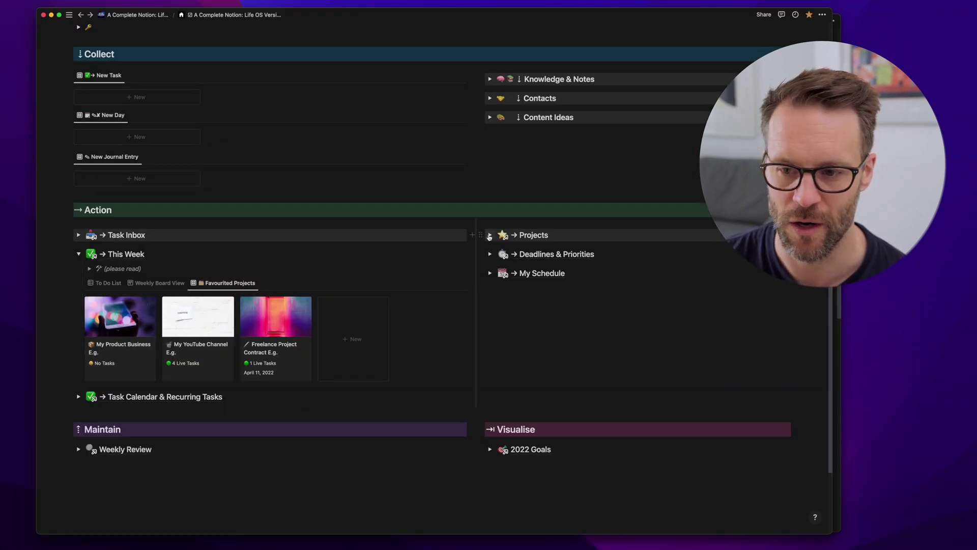
# Collapse Projects and cycle This Week through To Do List, Weekly Board and Favourited Projects.
pyautogui.click(491, 235)
pyautogui.click(491, 235)
pyautogui.click(105, 283)
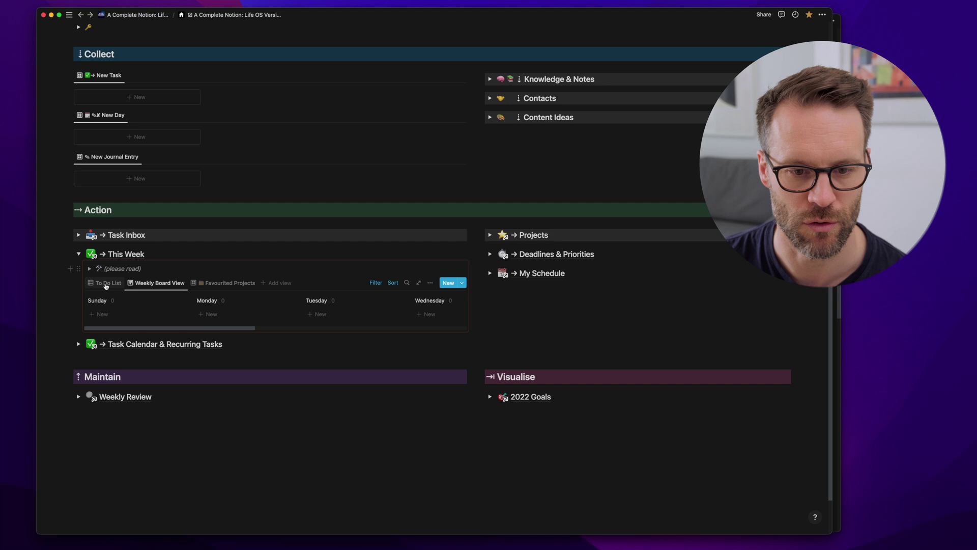
pyautogui.click(165, 284)
pyautogui.click(229, 283)
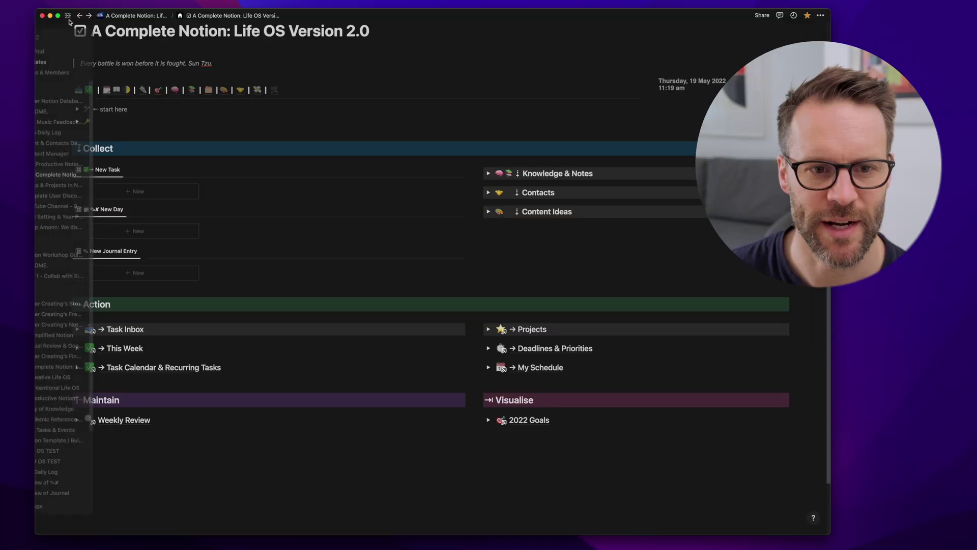
# Go from HOME to the Content Manager page and show the Live Clients & Collabs view.
pyautogui.click(73, 112)
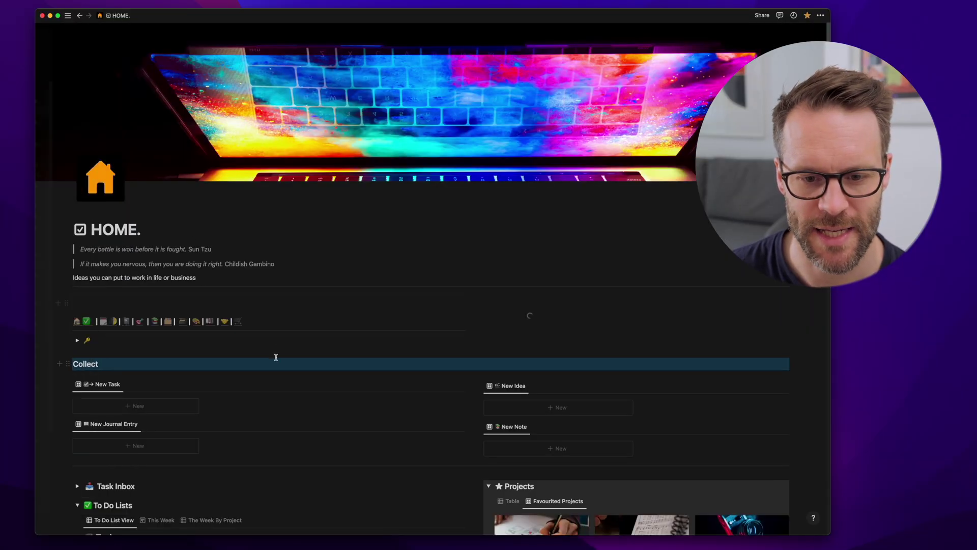
pyautogui.click(196, 321)
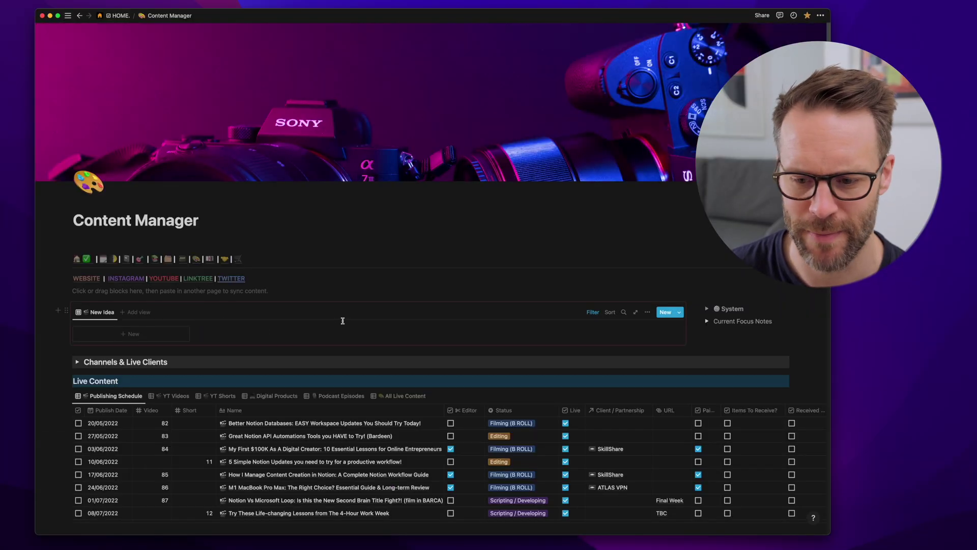
pyautogui.scroll(-3, 374, 344)
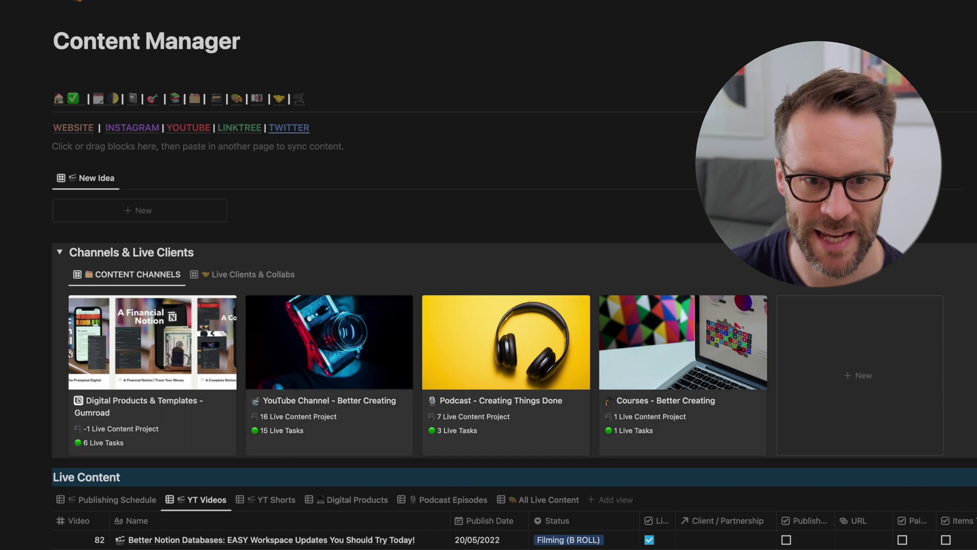
pyautogui.scroll(1, 279, 410)
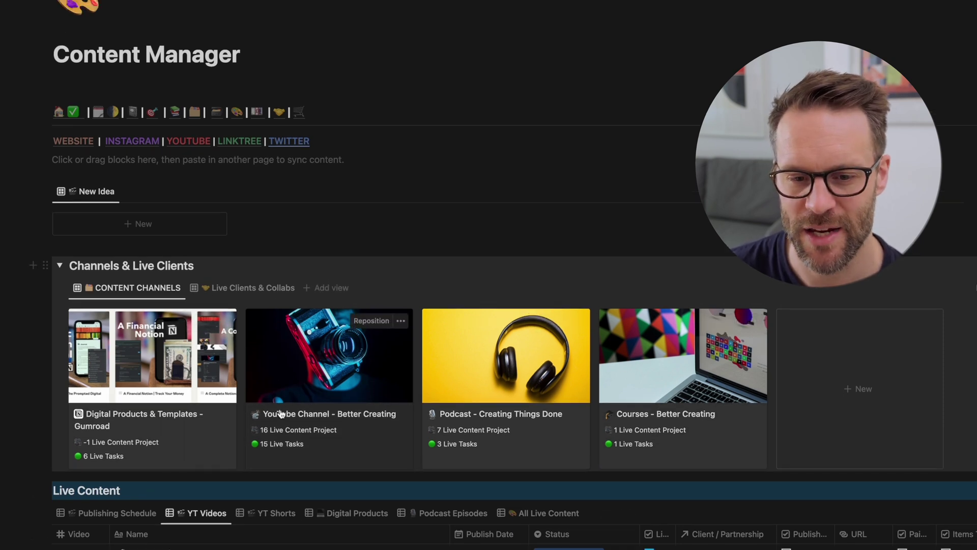
pyautogui.click(229, 288)
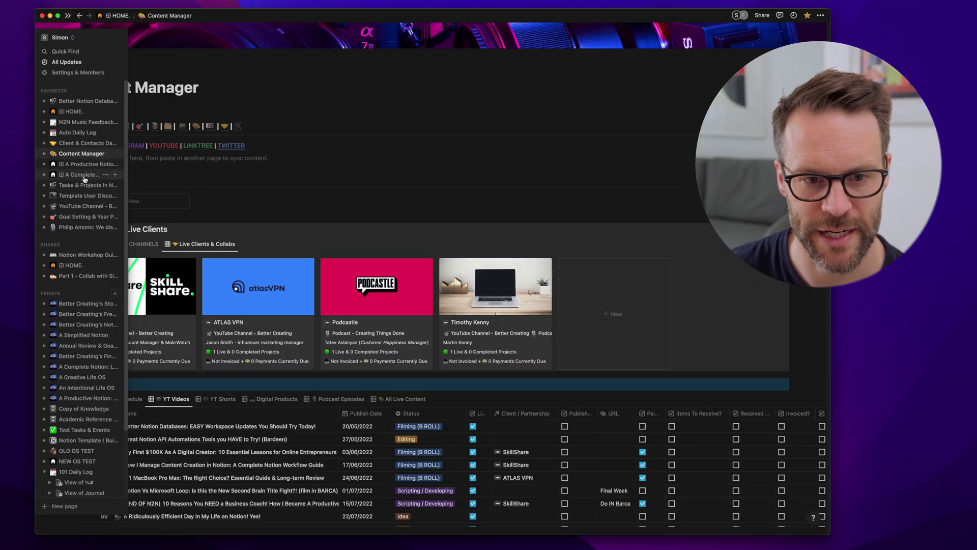
# From Life OS home, open the Creator Dashboard and show the LIVE Client Projects gallery.
pyautogui.click(81, 174)
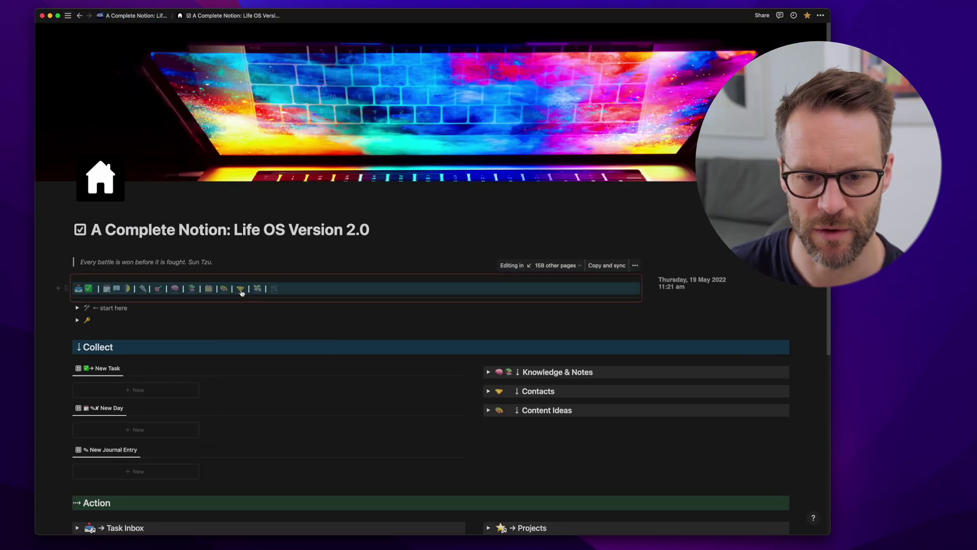
pyautogui.click(221, 289)
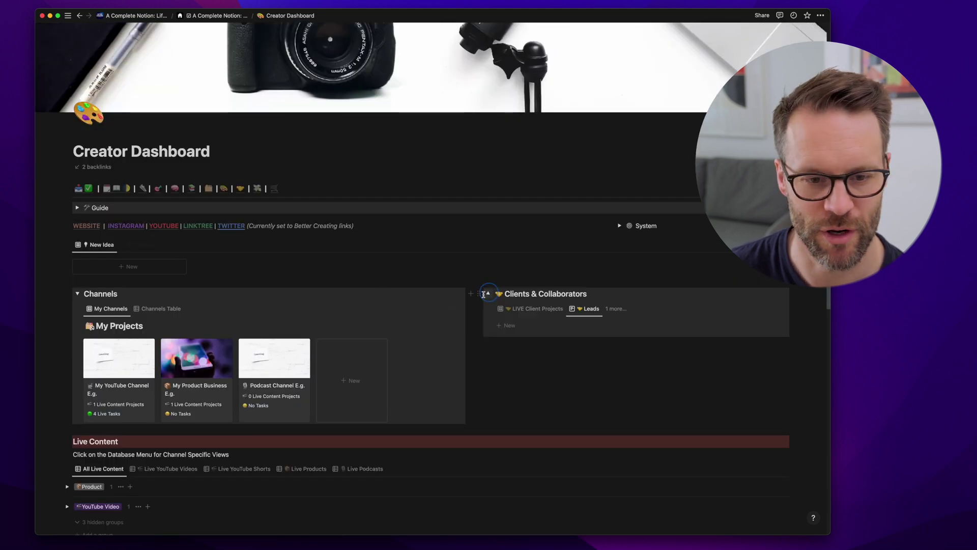
pyautogui.click(77, 294)
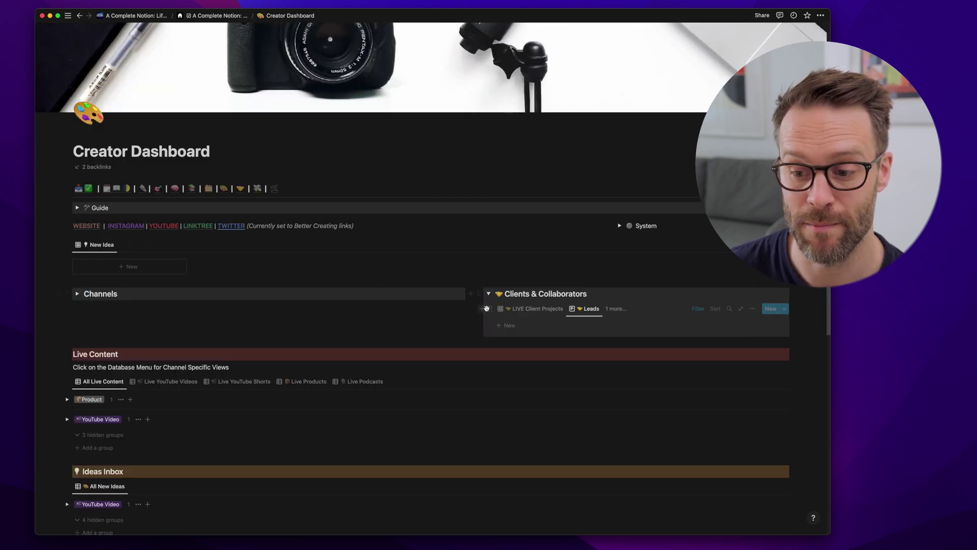
pyautogui.click(520, 309)
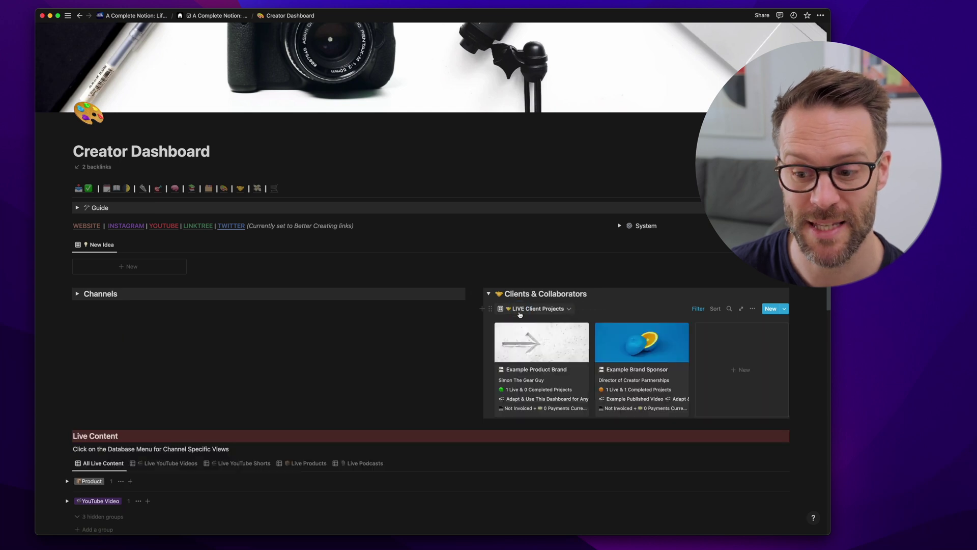
# Re-expand the Channels section and type '&' and '/create'.
pyautogui.click(78, 294)
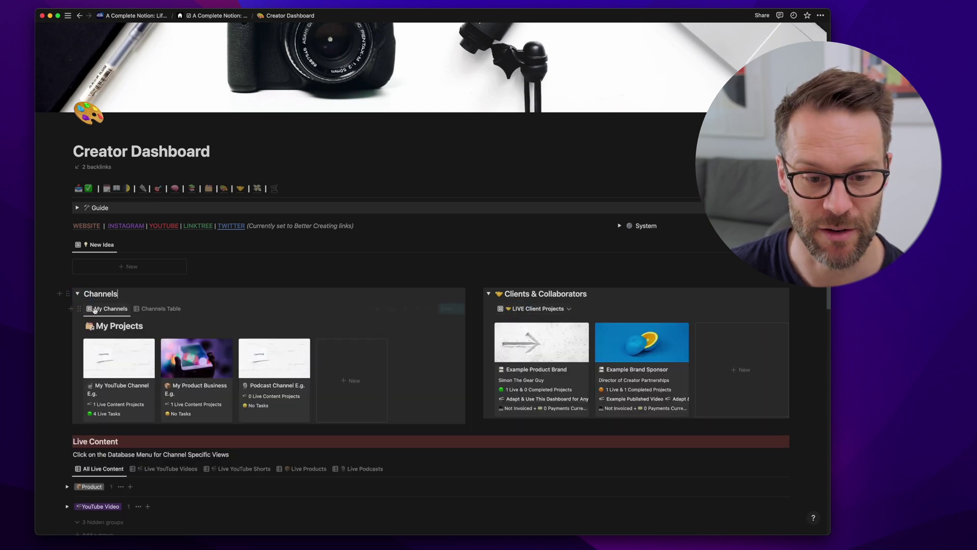
pyautogui.write('&')
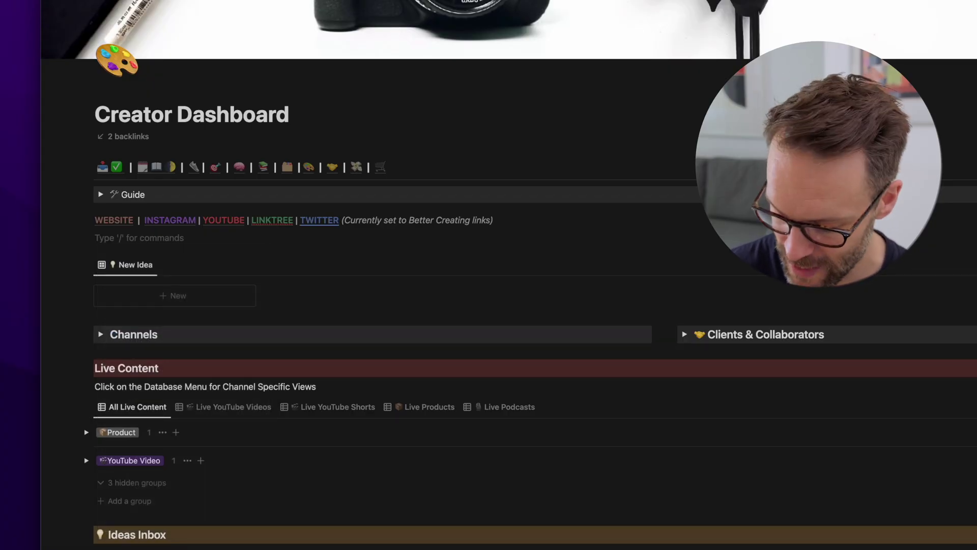
pyautogui.write('/create')
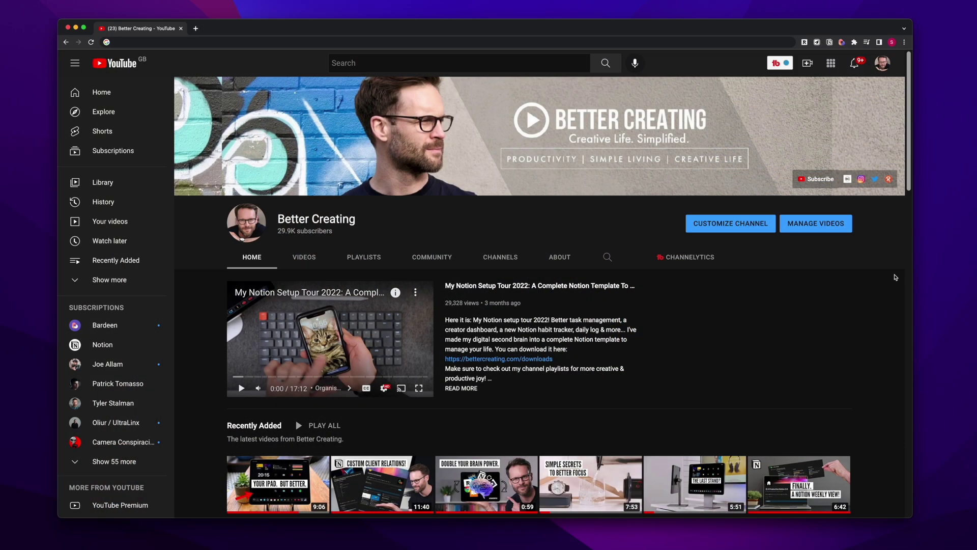
# Scroll the Better Creating channel page down to the Created playlists row.
pyautogui.scroll(-10, 896, 278)
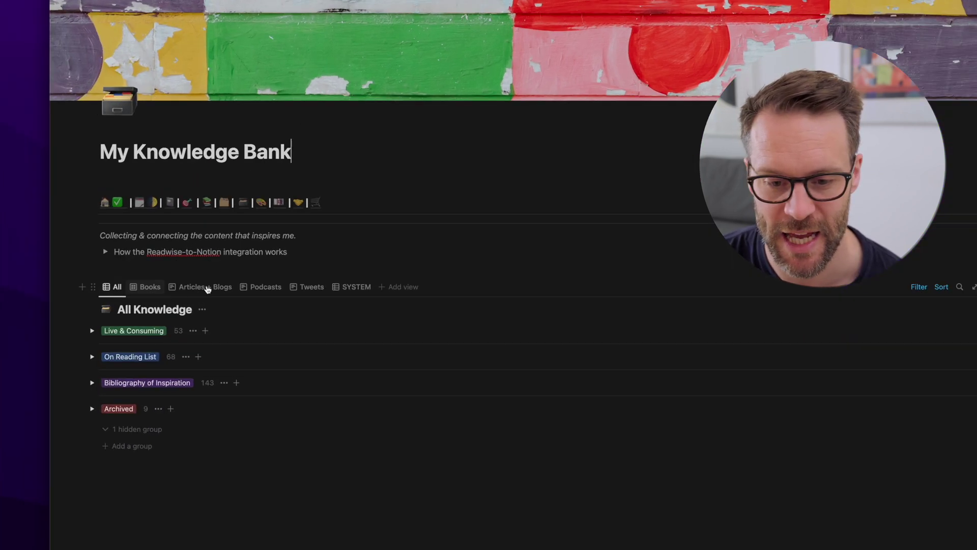
# Expand and collapse the Live & Consuming, On Reading List, Bibliography of Inspiration and Archived groups.
pyautogui.click(97, 318)
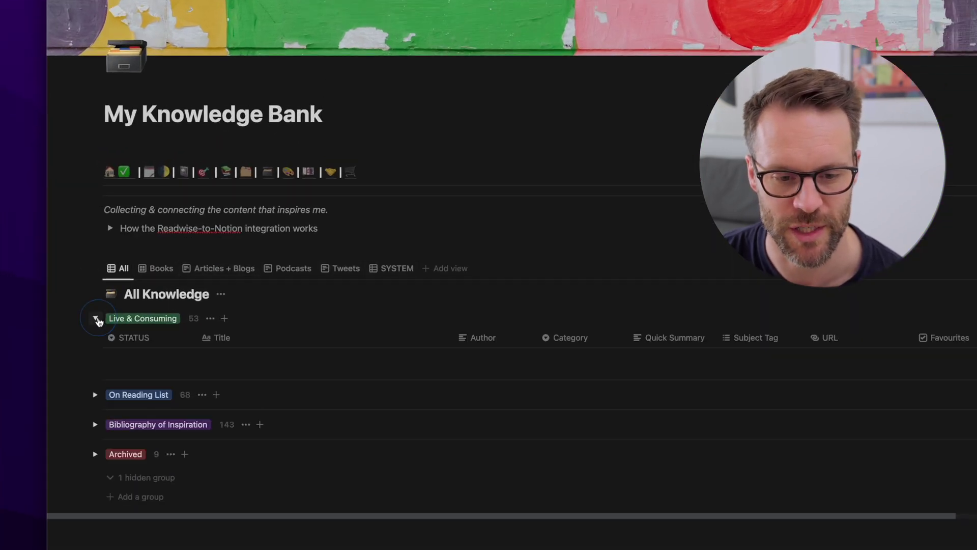
pyautogui.click(96, 318)
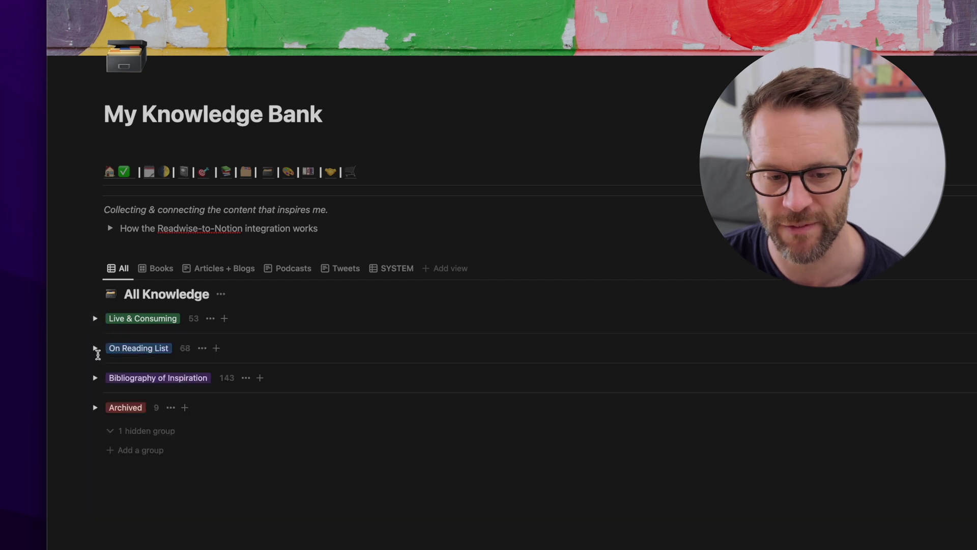
pyautogui.click(96, 348)
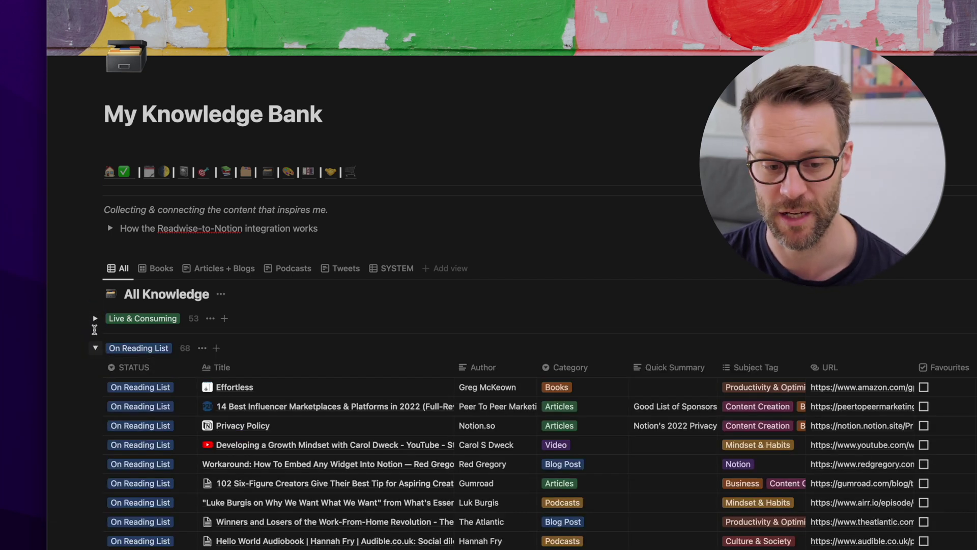
pyautogui.click(96, 318)
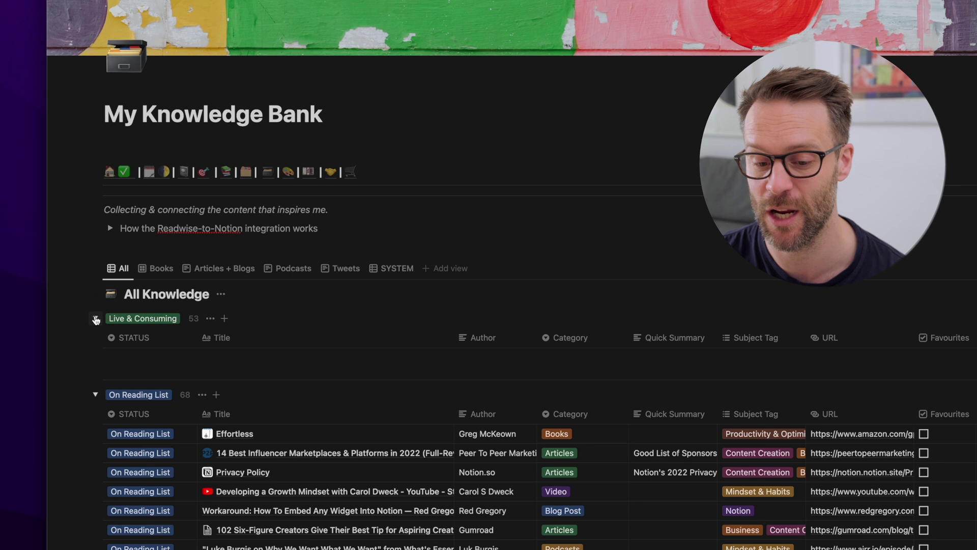
pyautogui.click(95, 319)
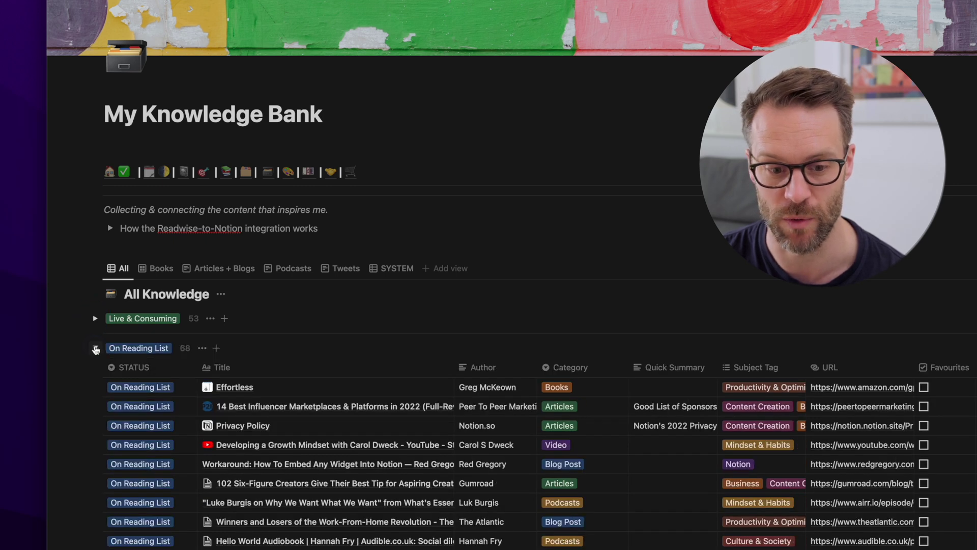
pyautogui.click(96, 348)
pyautogui.click(95, 348)
pyautogui.click(95, 348)
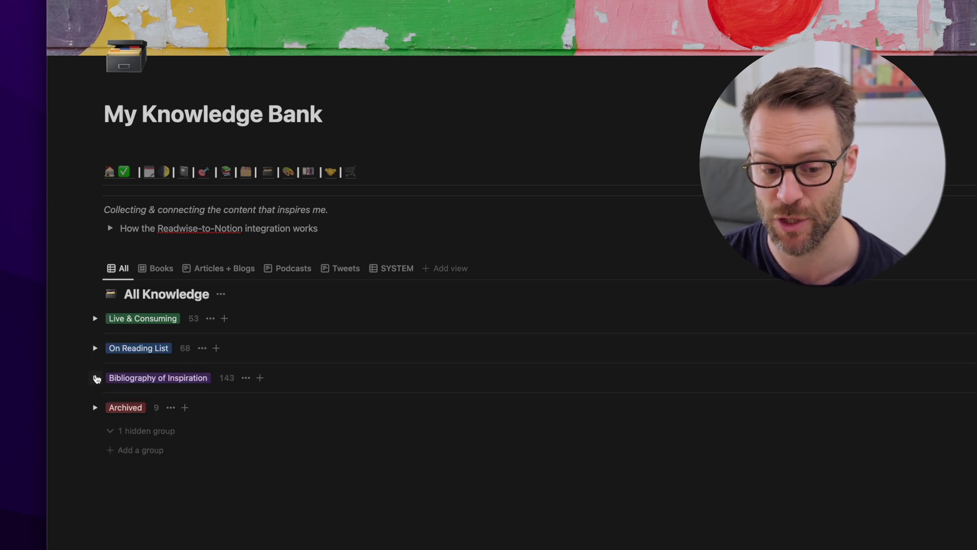
pyautogui.click(96, 378)
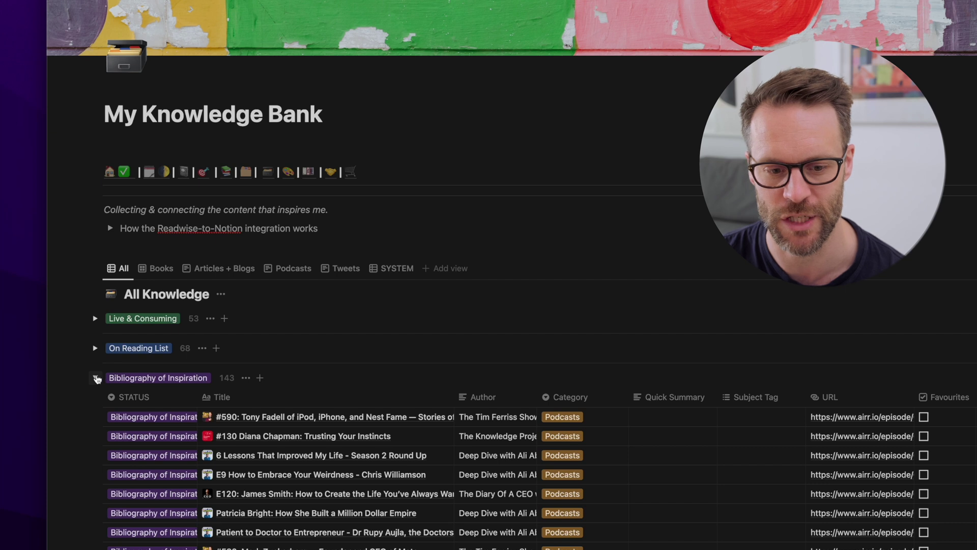
pyautogui.click(96, 378)
pyautogui.click(96, 408)
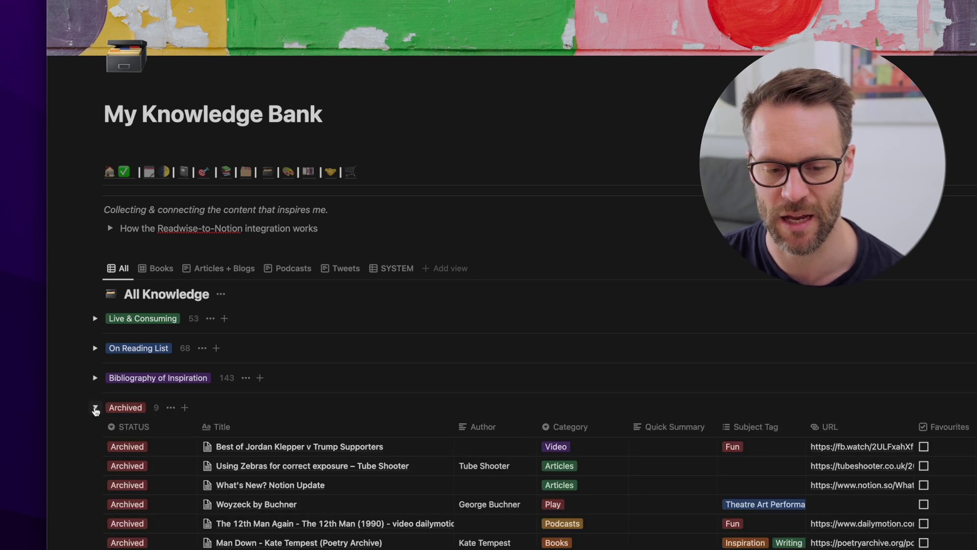
pyautogui.click(95, 408)
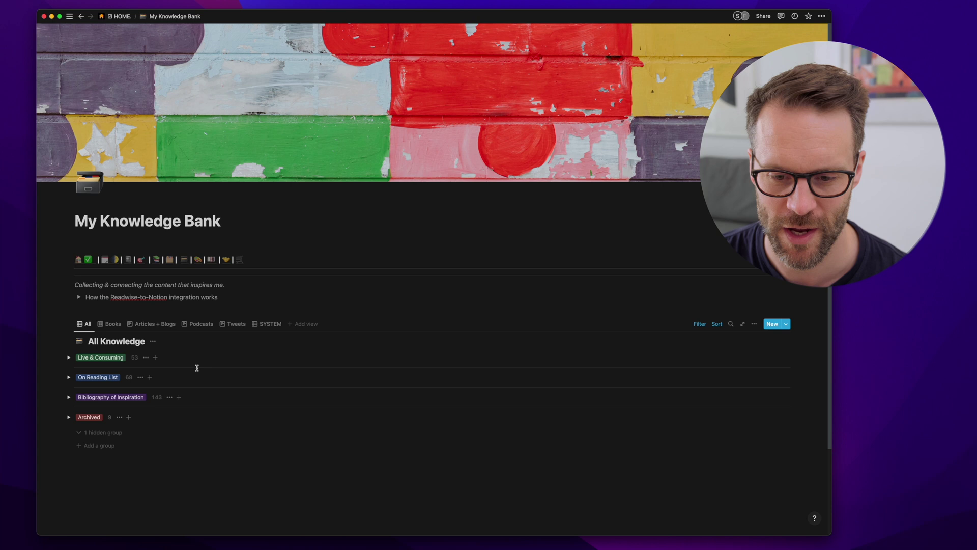
# Switch to the SYSTEM view, a flat table of all 279 entries.
pyautogui.click(271, 325)
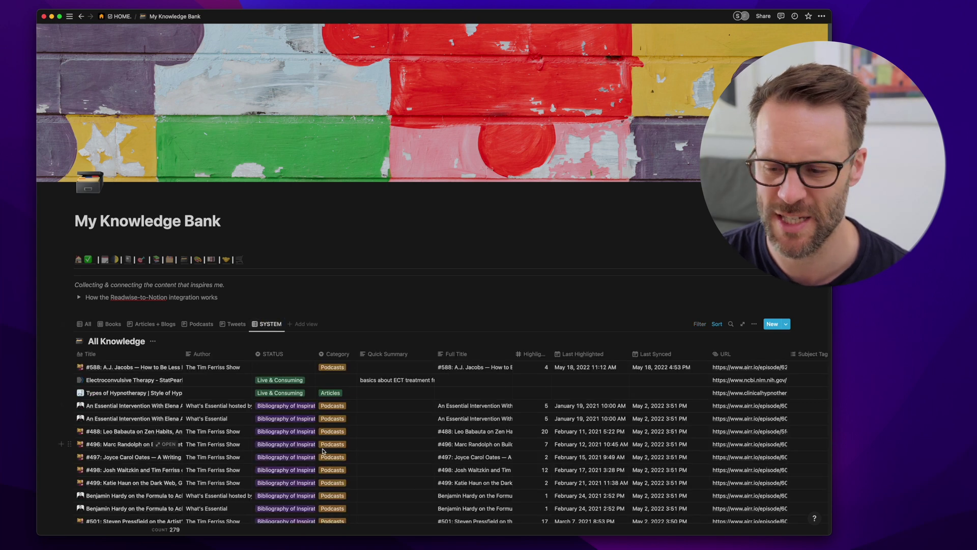
pyautogui.scroll(-2, 323, 451)
pyautogui.scroll(-5, 323, 451)
pyautogui.scroll(7, 323, 451)
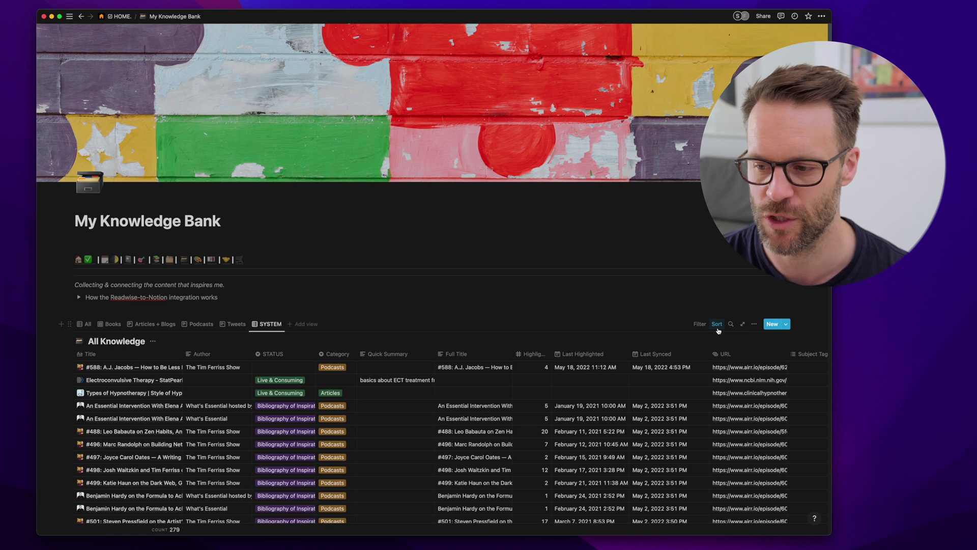
# Filter the SYSTEM table by STATUS to show only Live & Consuming entries.
pyautogui.click(702, 325)
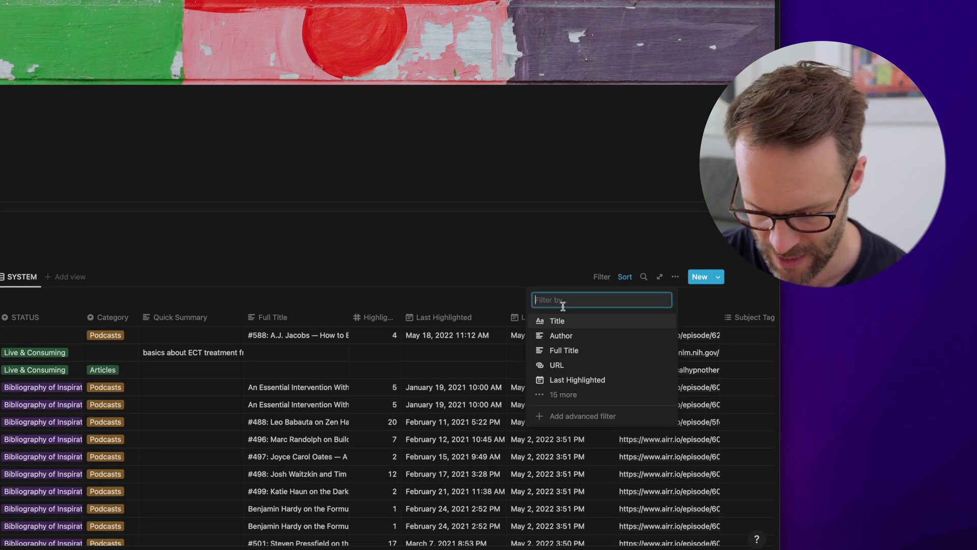
pyautogui.write('stat')
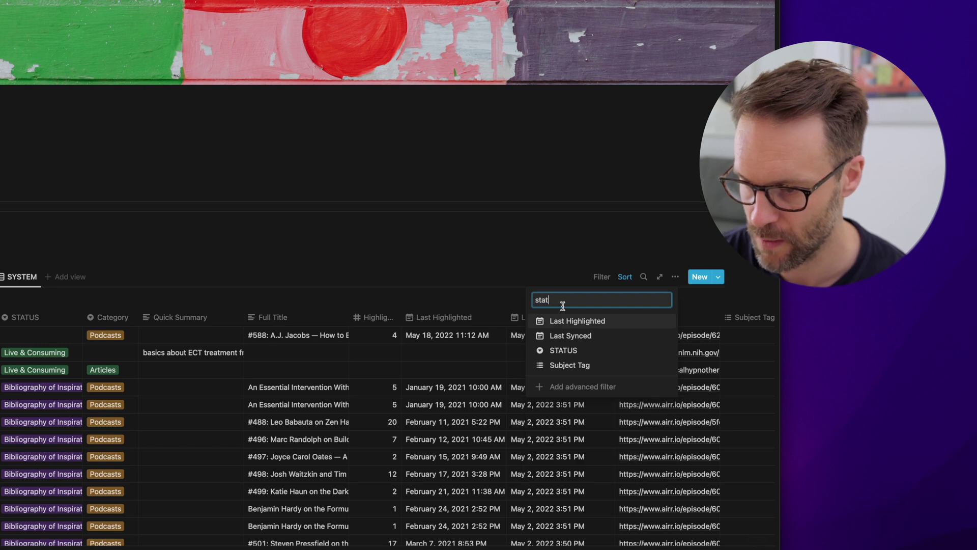
pyautogui.click(559, 350)
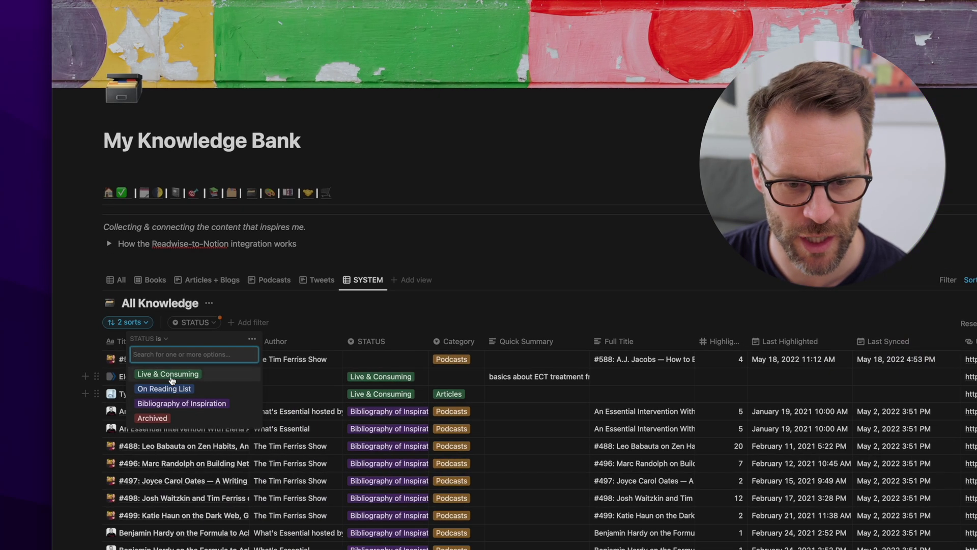
pyautogui.click(174, 376)
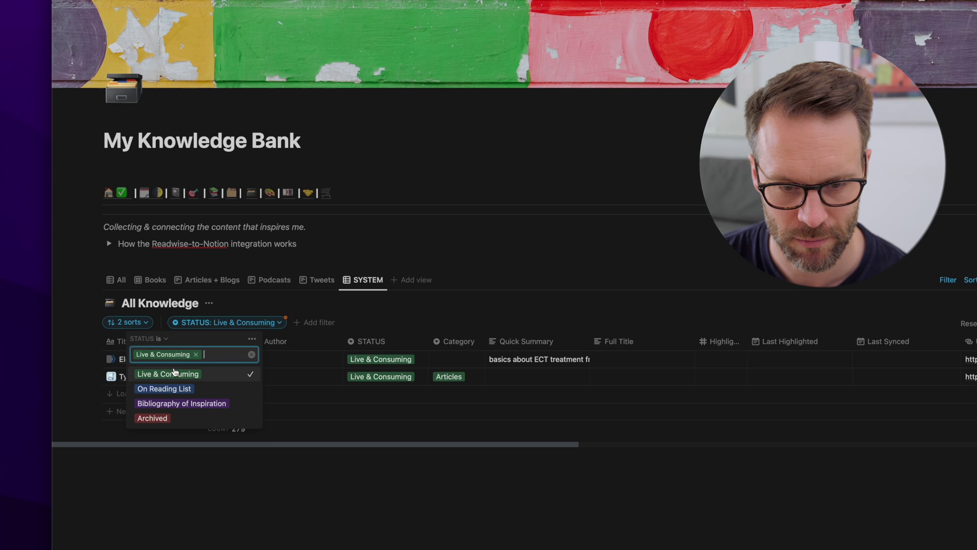
# Add an Author contains filter with the author's name, leaving three rows.
pyautogui.click(319, 322)
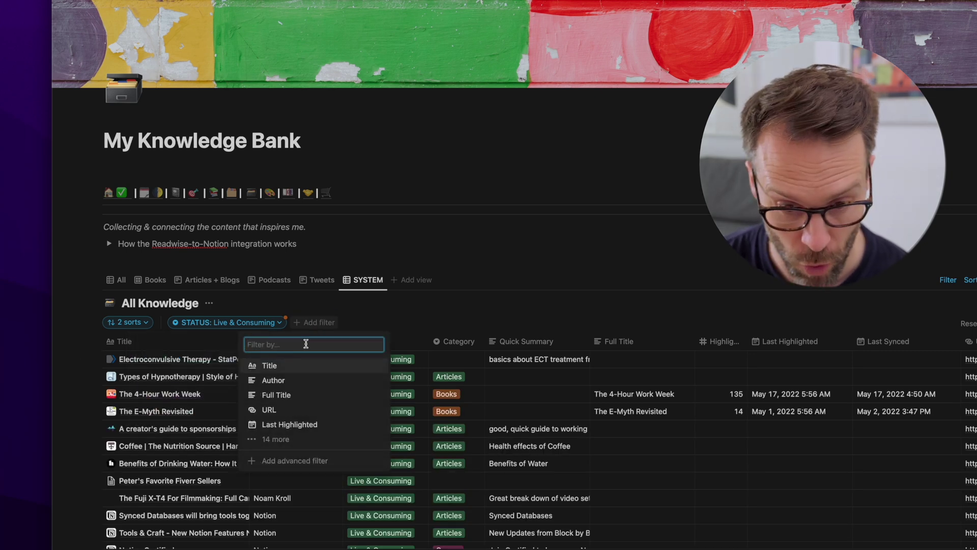
pyautogui.click(293, 381)
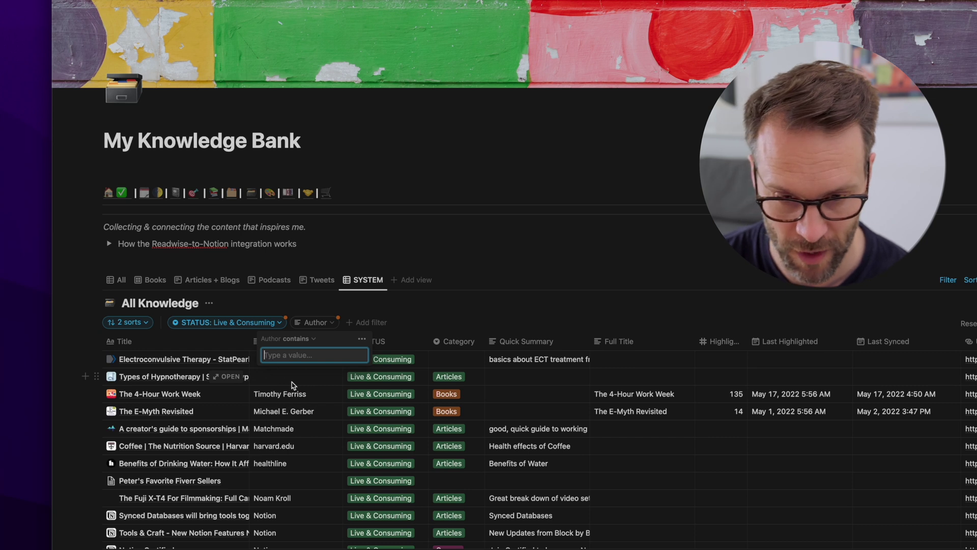
pyautogui.write('ferris')
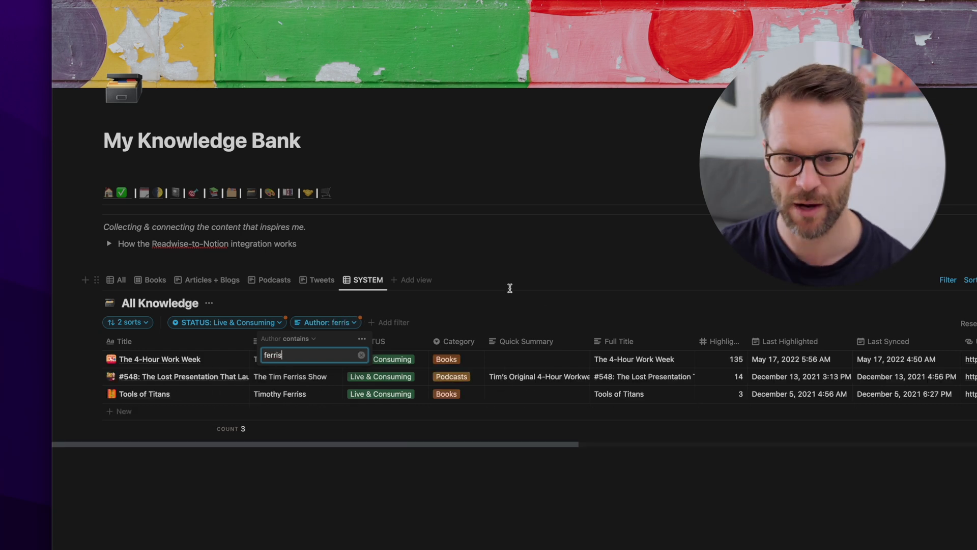
pyautogui.click(545, 304)
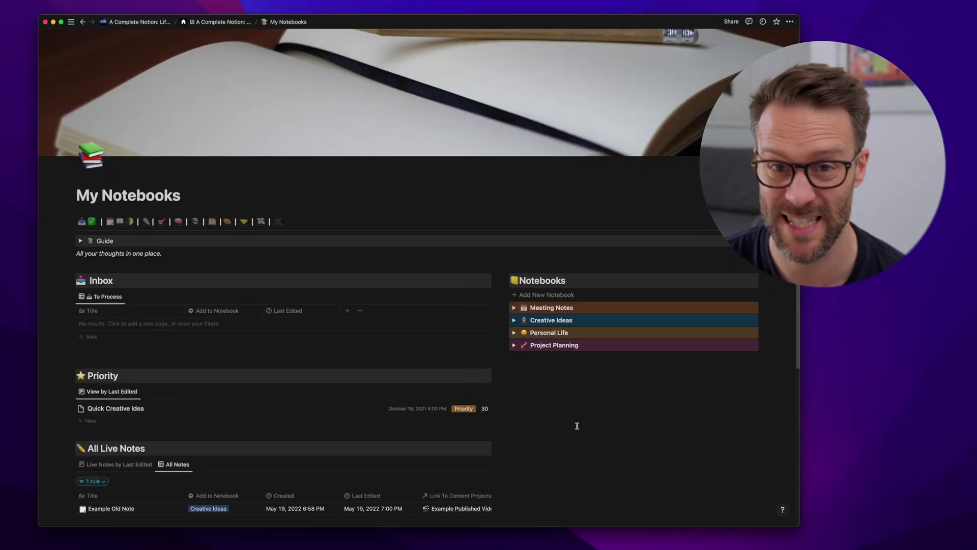
# Scroll My Notebooks down to the All Live Notes database's All Notes view.
pyautogui.scroll(-4, 575, 426)
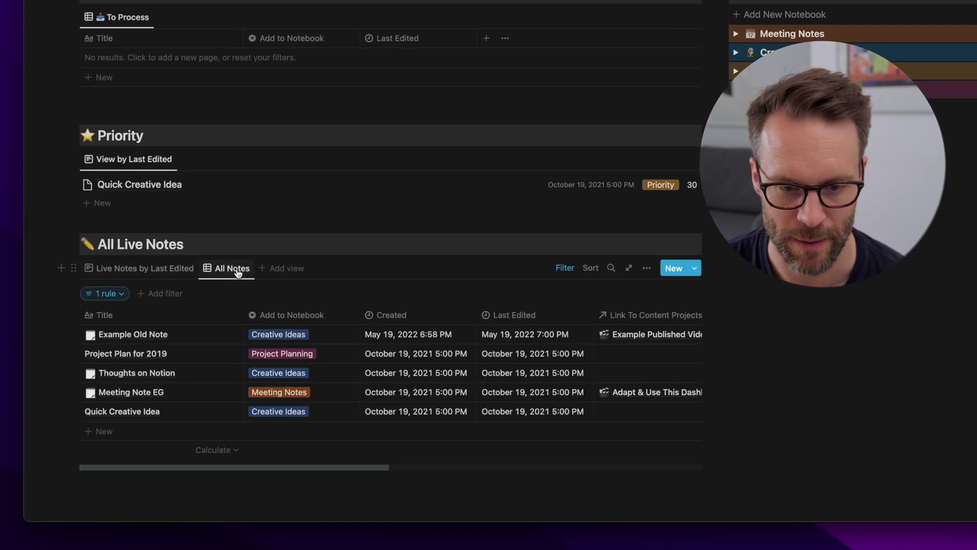
# Rename the heading to 'All Notes' and add a Note Status filter to its view.
pyautogui.doubleClick(138, 245)
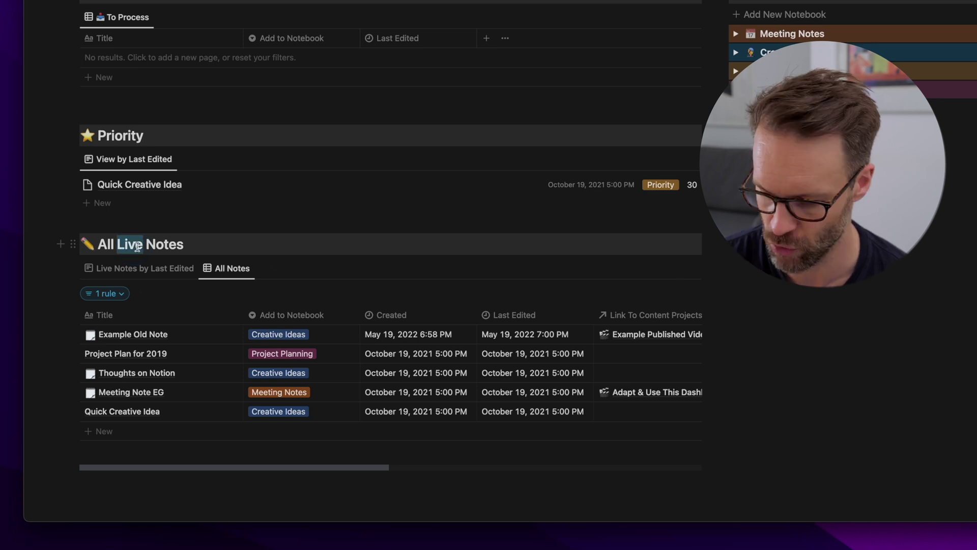
pyautogui.press('BackSpace')
pyautogui.press('BackSpace')
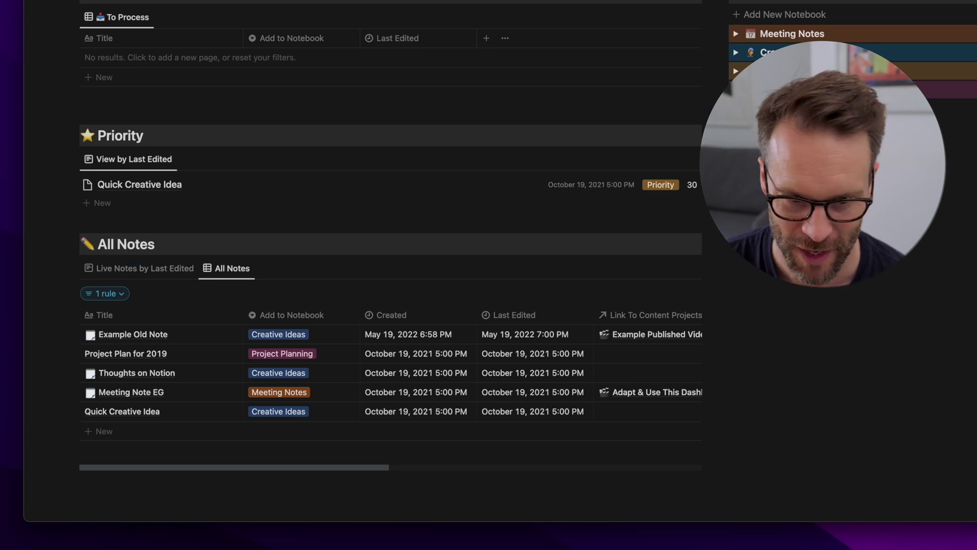
pyautogui.scroll(-5, 168, 94)
pyautogui.click(162, 89)
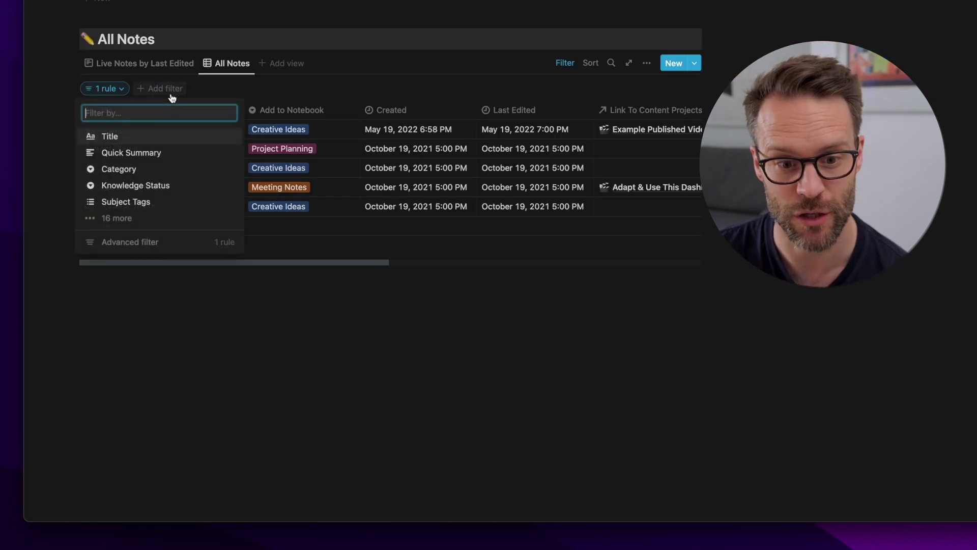
pyautogui.click(129, 218)
pyautogui.scroll(-1, 176, 320)
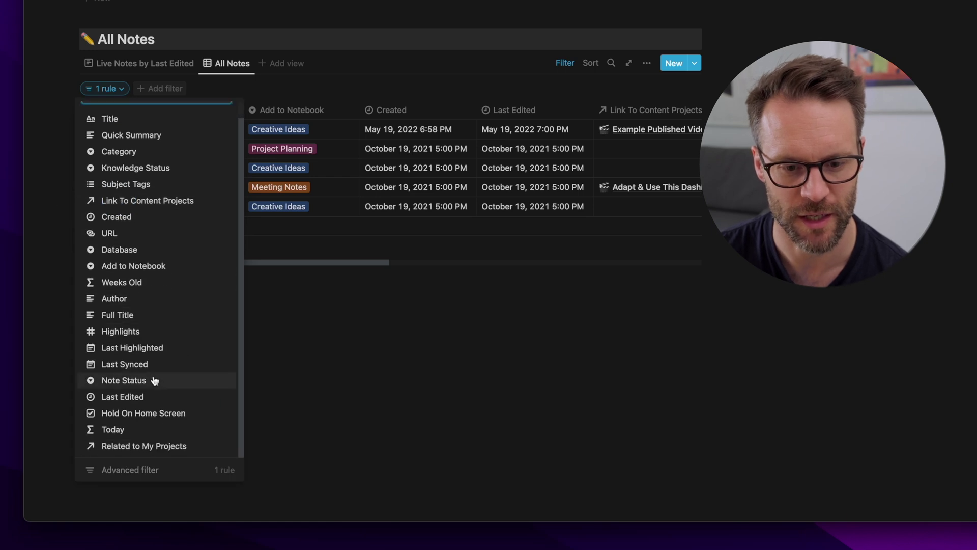
pyautogui.click(113, 381)
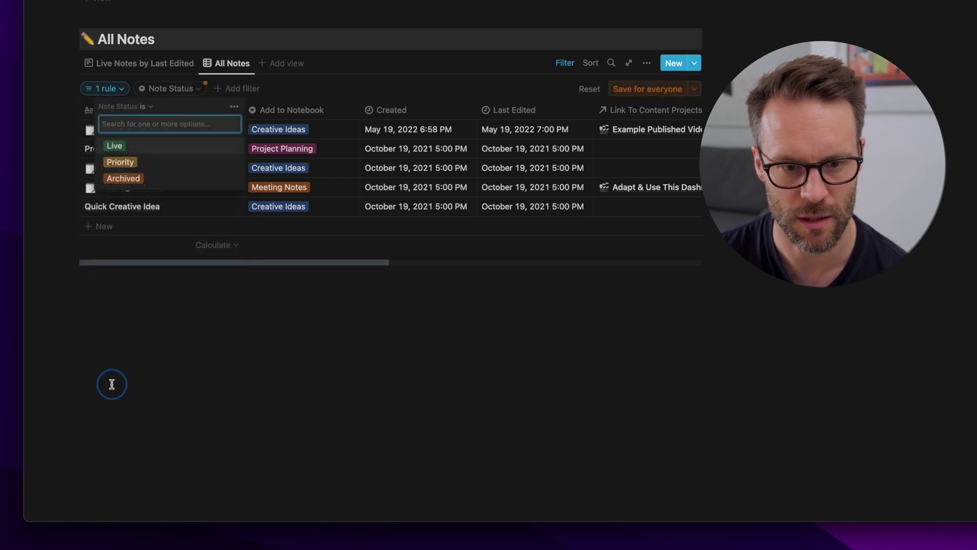
# Add an empty Subject Tags filter and save both filters for everyone.
pyautogui.click(332, 323)
pyautogui.click(192, 90)
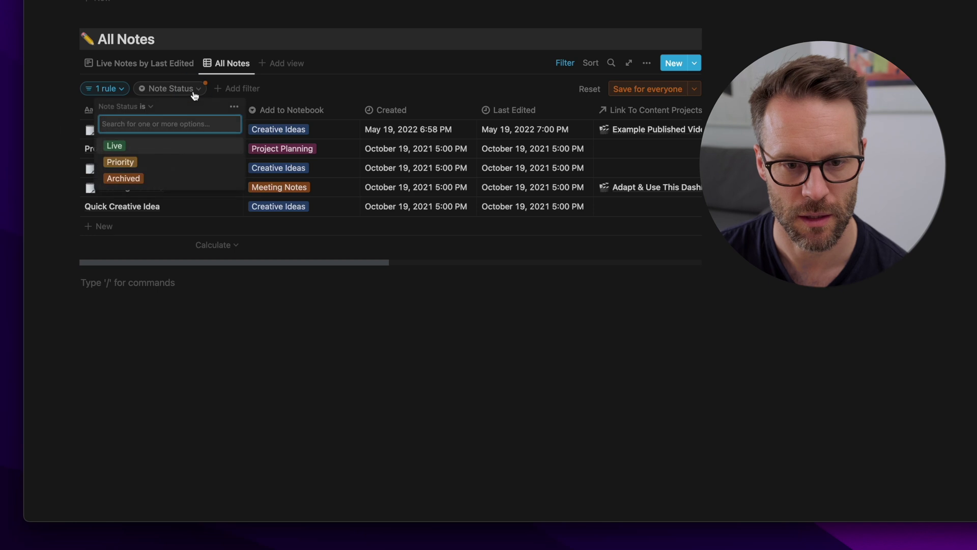
pyautogui.click(236, 90)
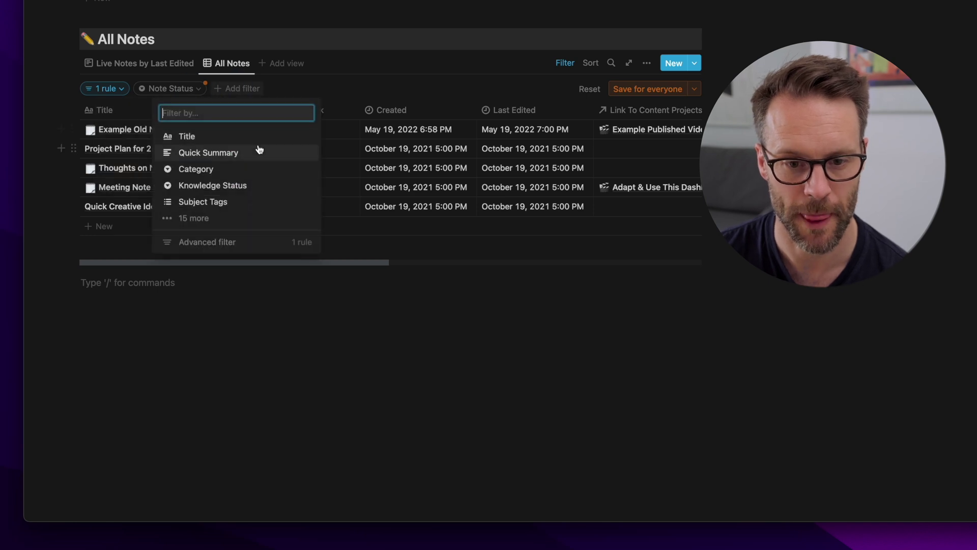
pyautogui.click(216, 202)
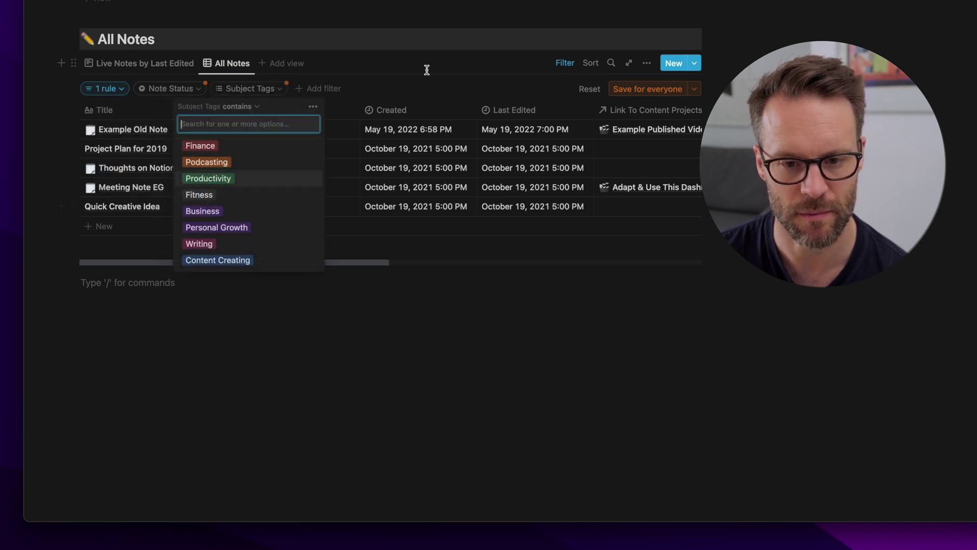
pyautogui.click(392, 90)
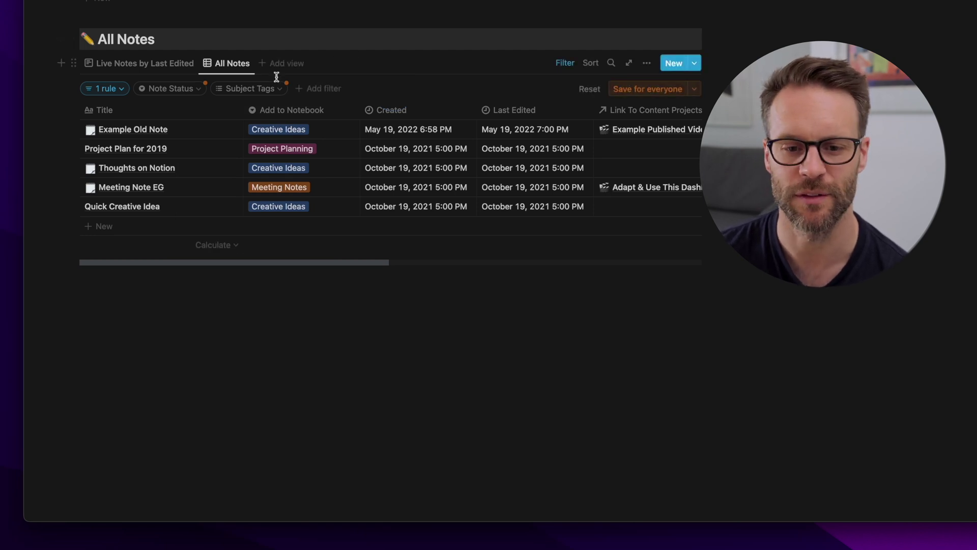
pyautogui.click(672, 94)
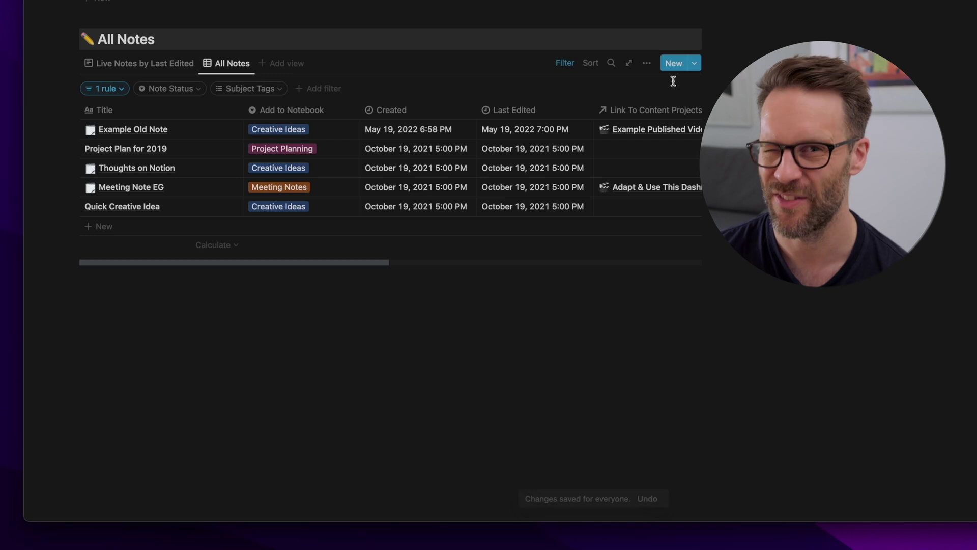
# Try a Priority Note Status filter, then reset it.
pyautogui.click(184, 89)
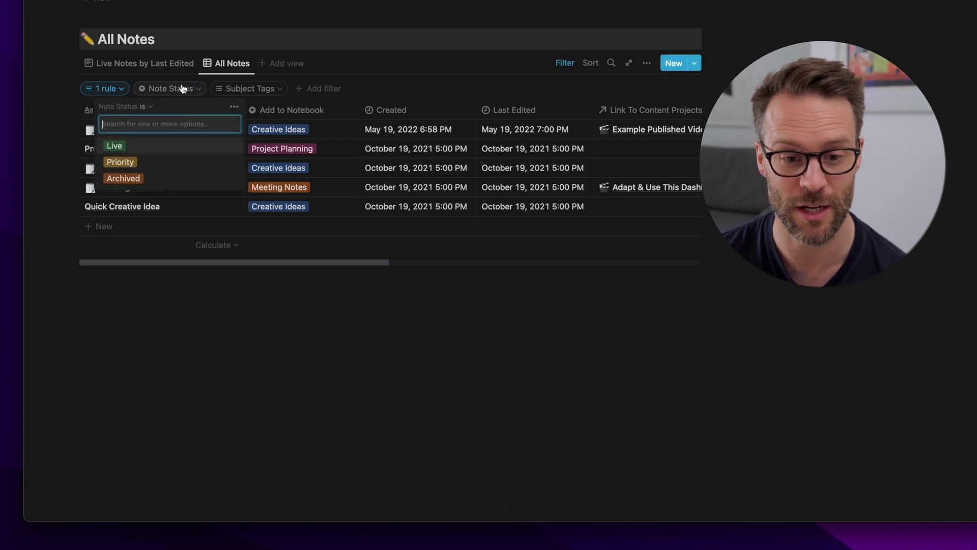
pyautogui.click(118, 162)
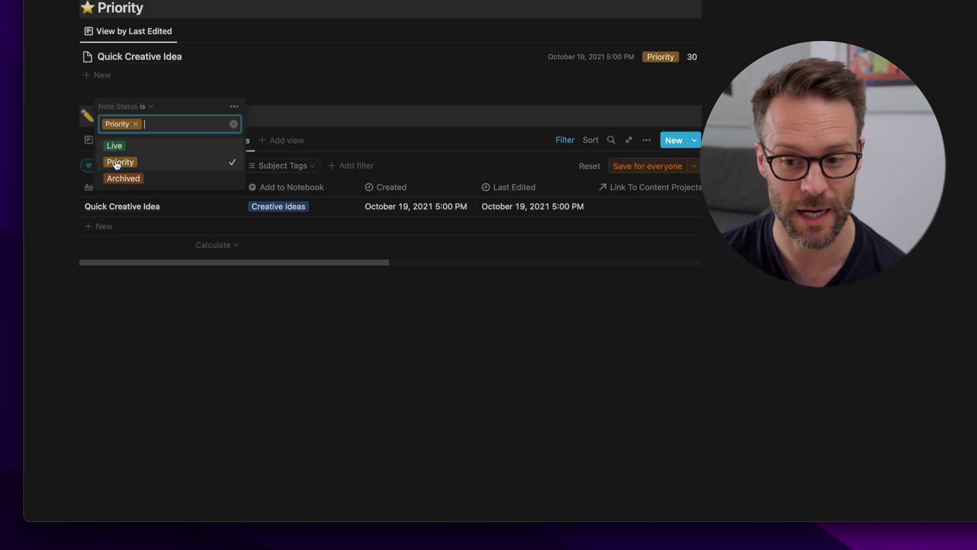
pyautogui.click(355, 86)
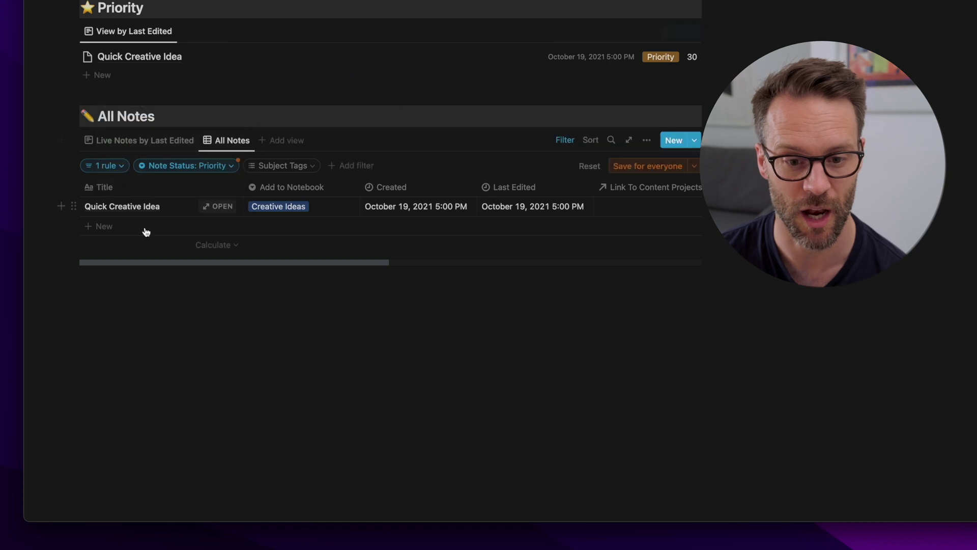
pyautogui.click(588, 166)
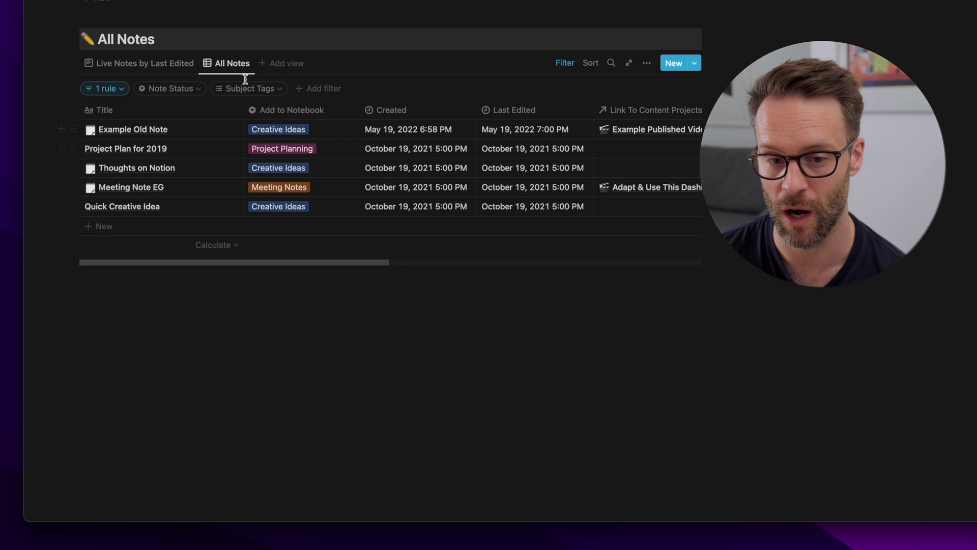
# Try a Podcasting Subject Tags filter, reset it, and add a Link To Content Projects filter.
pyautogui.click(252, 91)
pyautogui.click(207, 161)
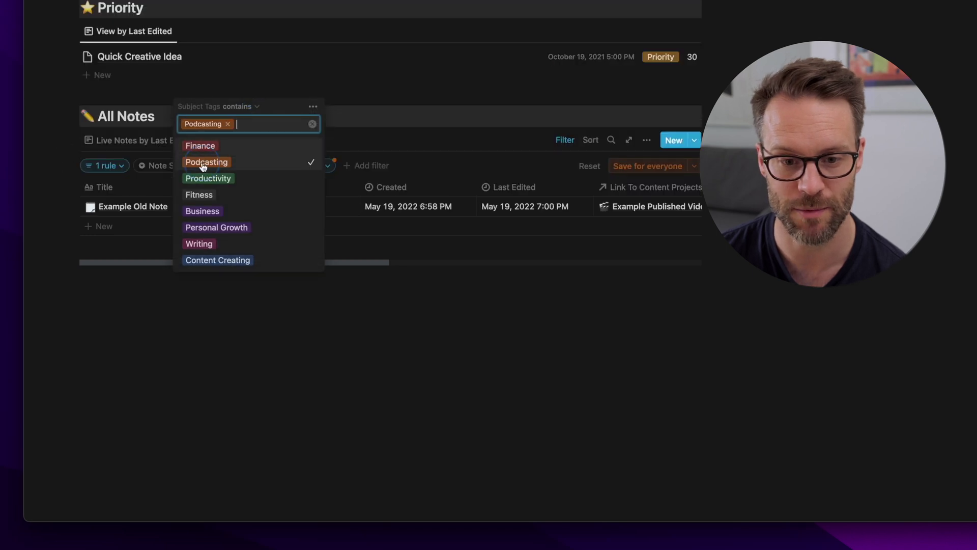
pyautogui.click(480, 149)
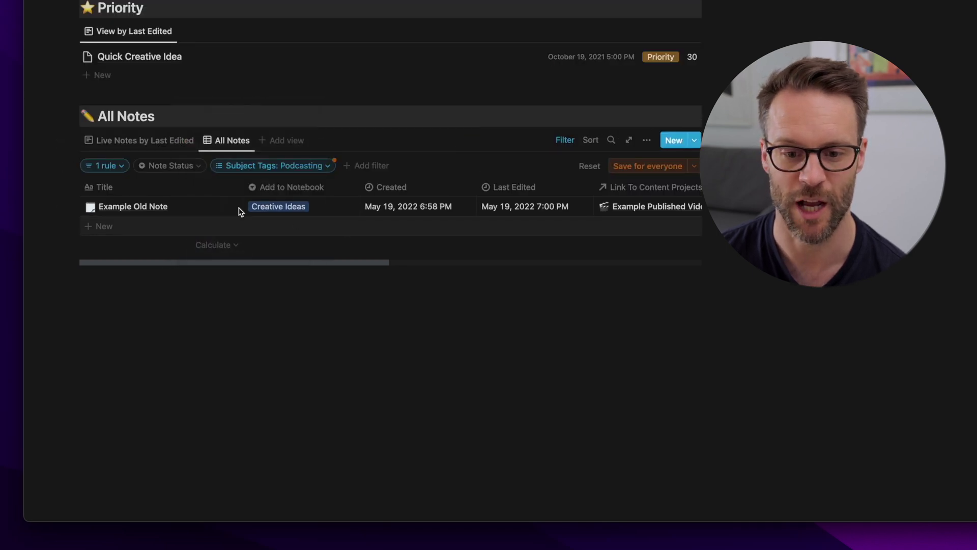
pyautogui.click(590, 172)
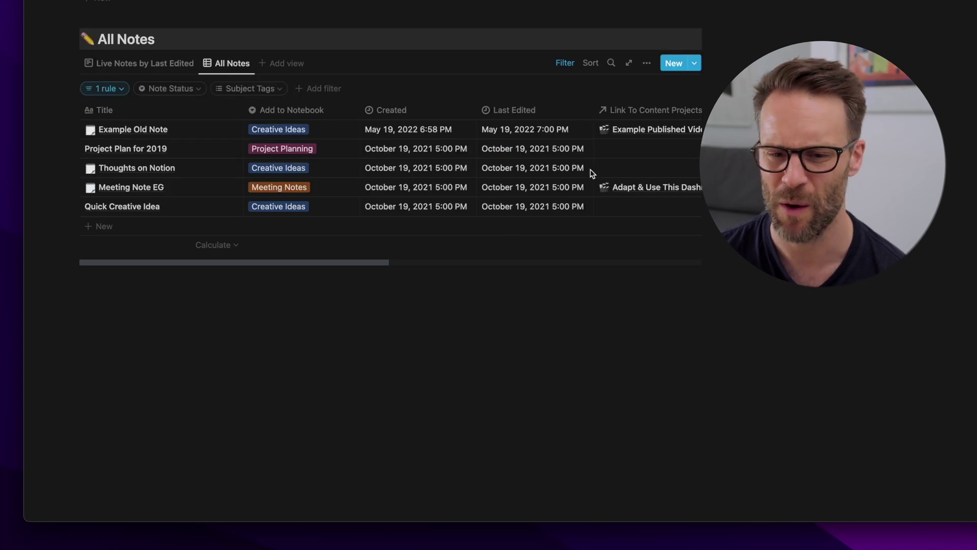
pyautogui.click(316, 95)
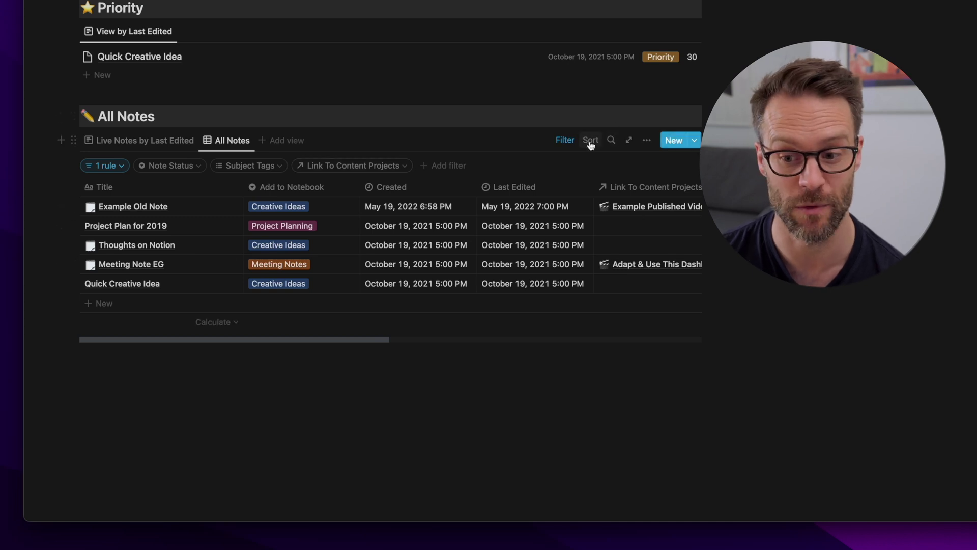
# Filter the Marketing Team Home goals to the Marketing department and save for everyone.
pyautogui.click(403, 168)
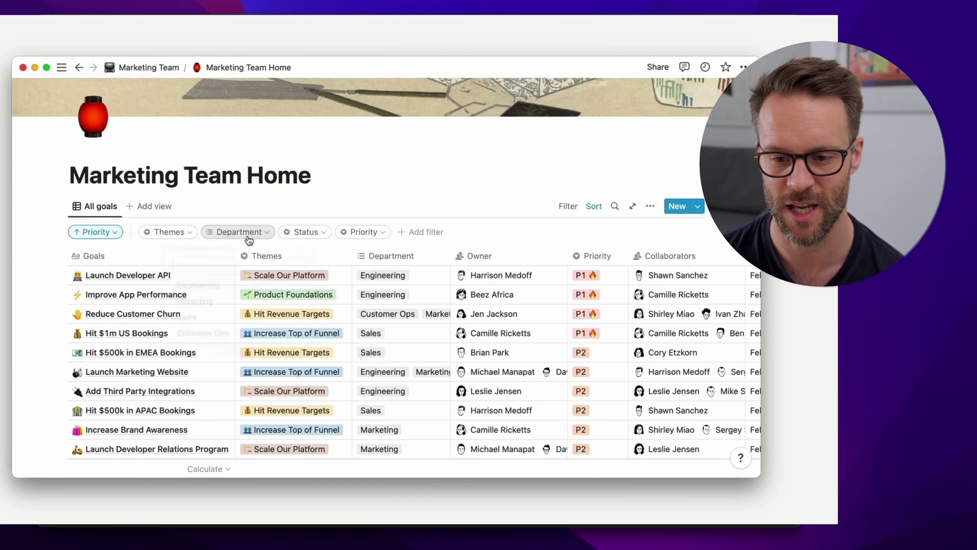
pyautogui.click(245, 234)
pyautogui.click(234, 305)
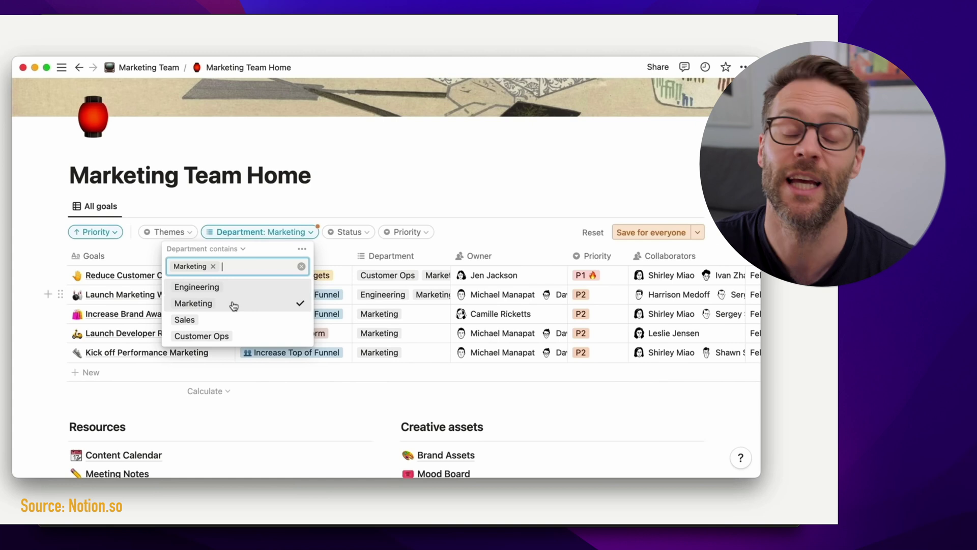
pyautogui.click(643, 233)
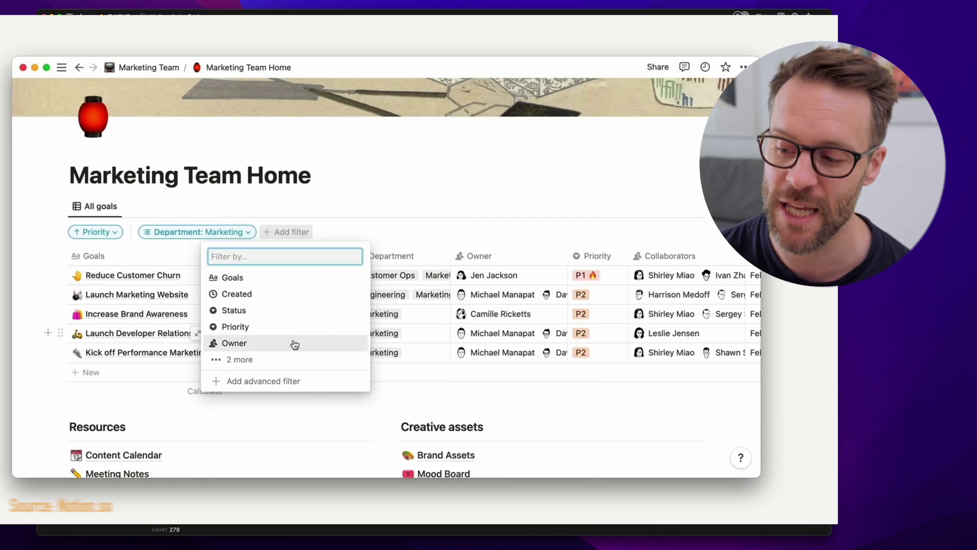
# Add and save an Owner filter, then show only goals owned by Me.
pyautogui.click(295, 343)
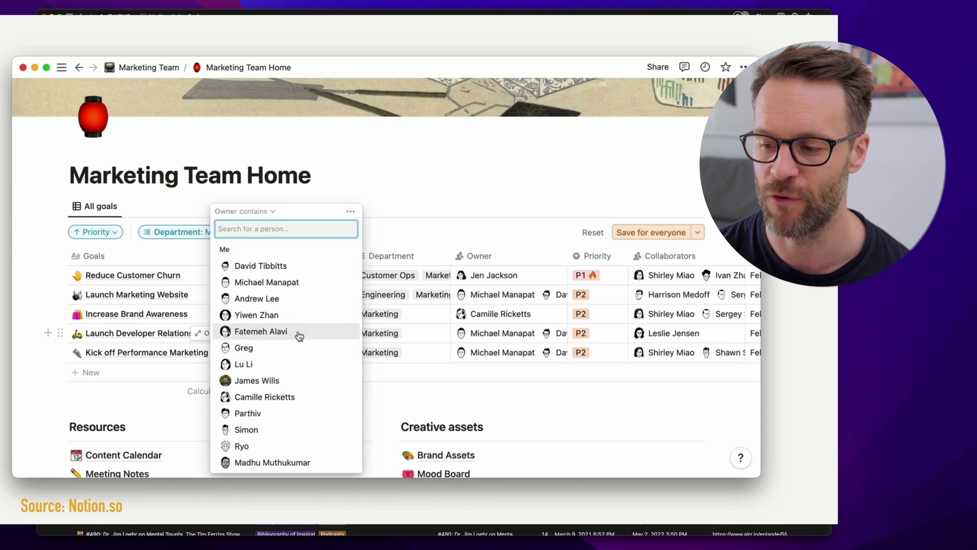
pyautogui.click(452, 223)
pyautogui.click(630, 231)
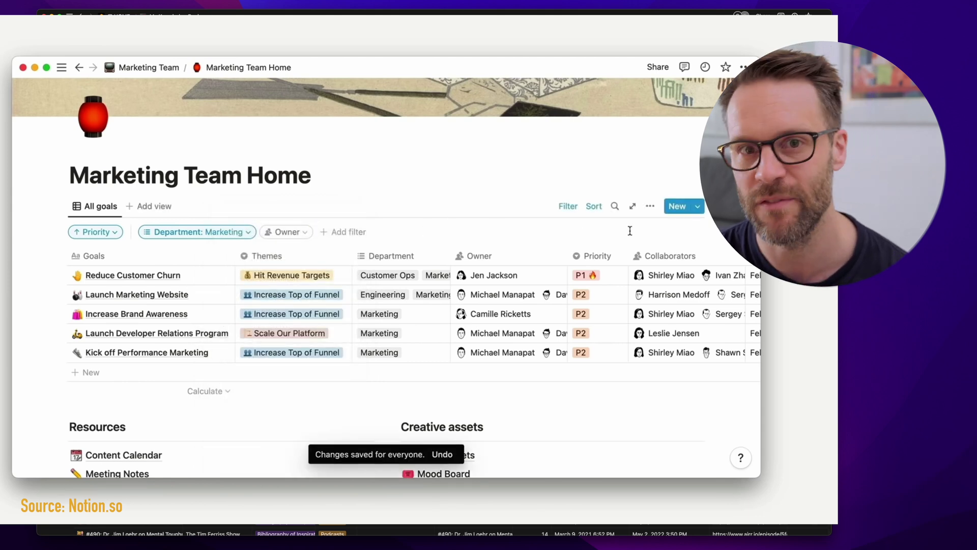
pyautogui.click(306, 231)
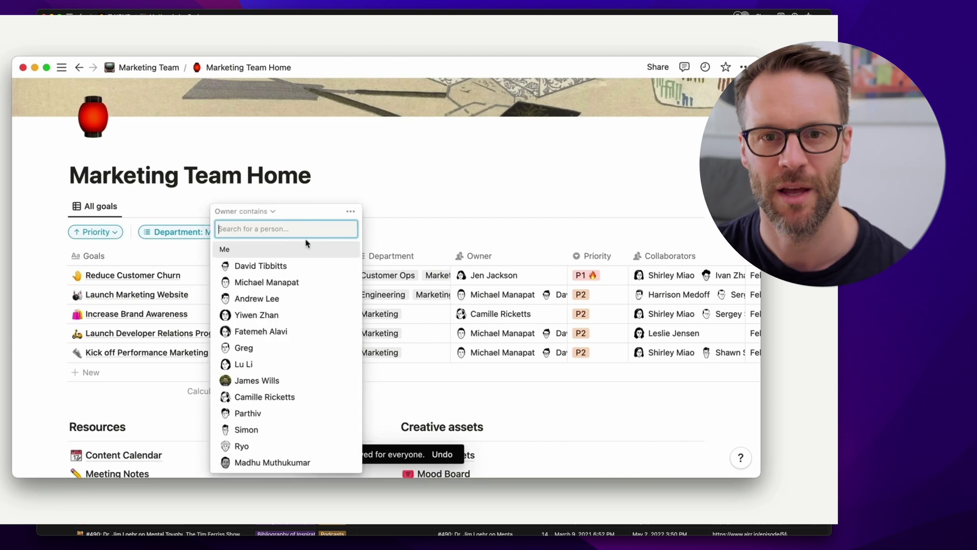
pyautogui.click(304, 250)
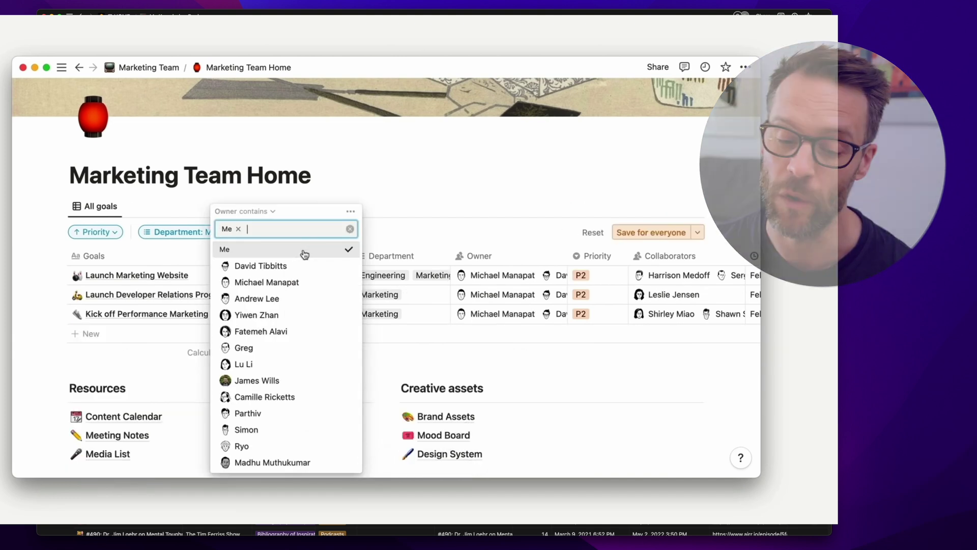